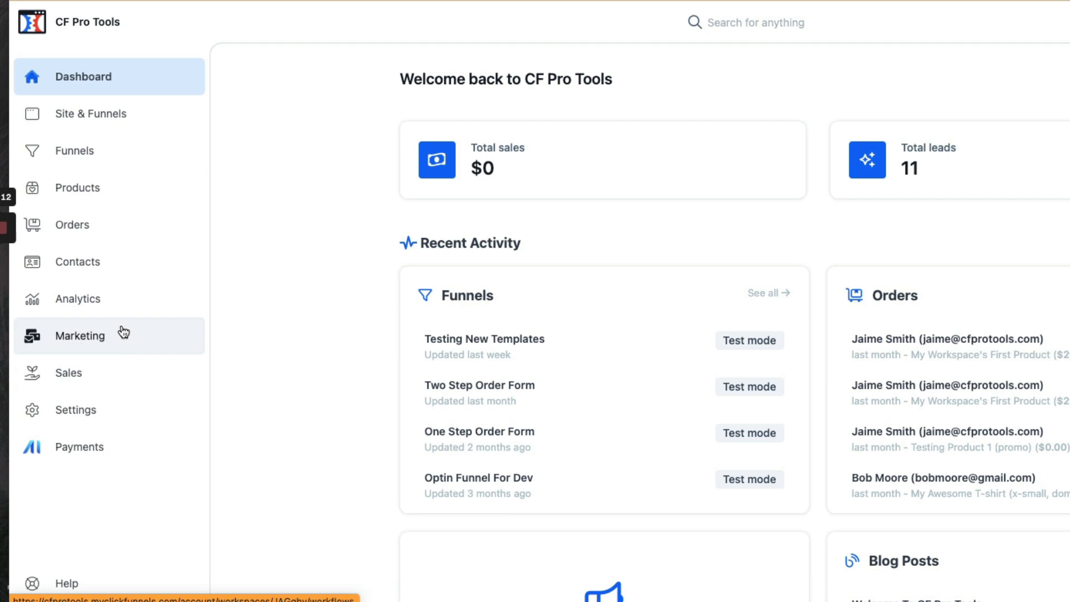
Browse the Marketing Broadcasts, Email Templates and DKIM keys pages, then return to Workflows
click(112, 335)
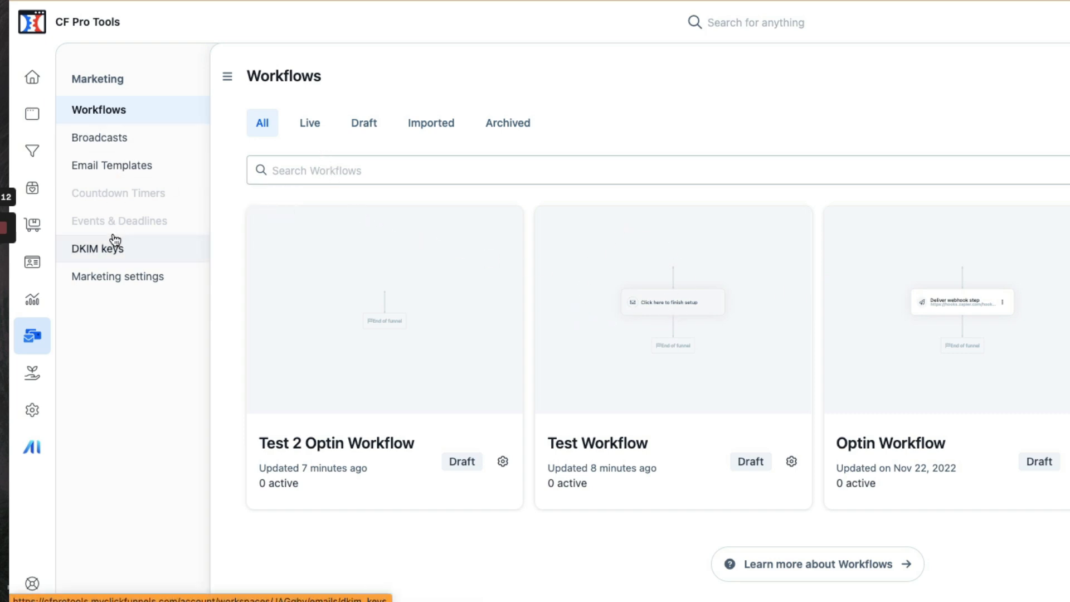
click(127, 138)
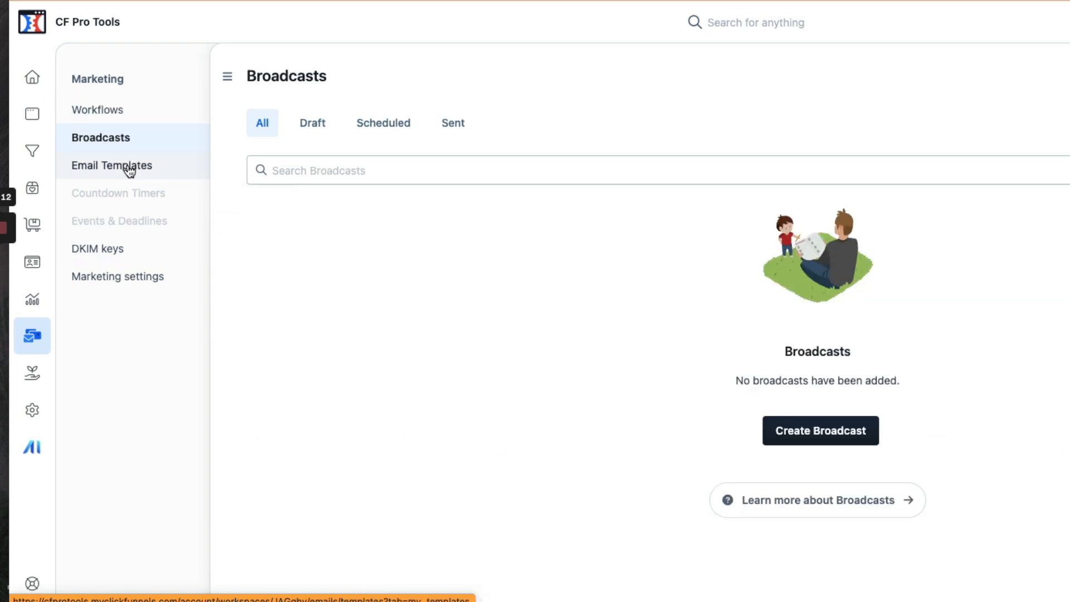
click(127, 169)
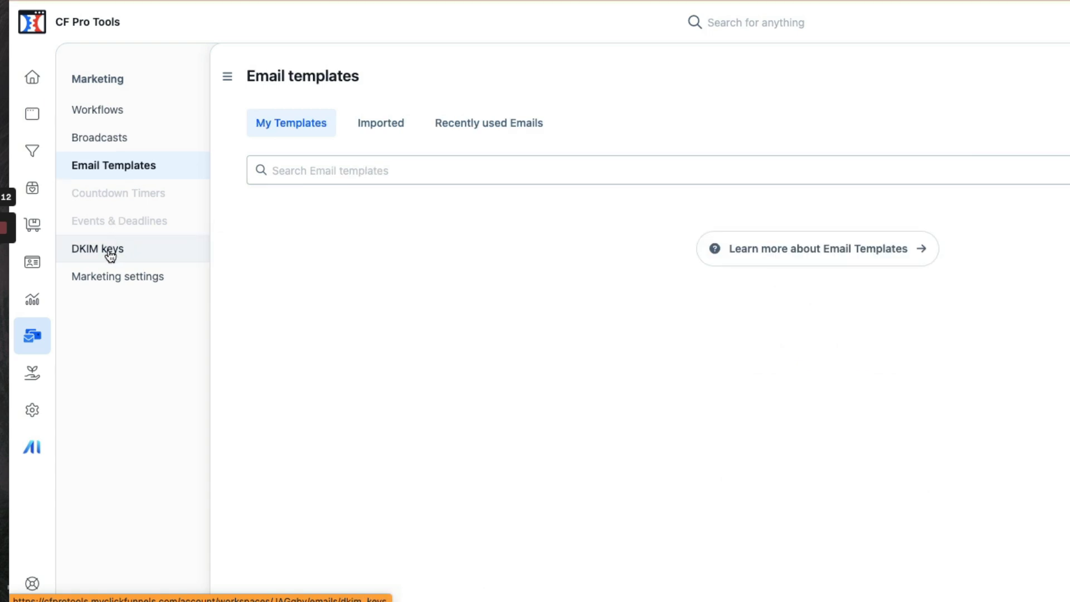
click(110, 252)
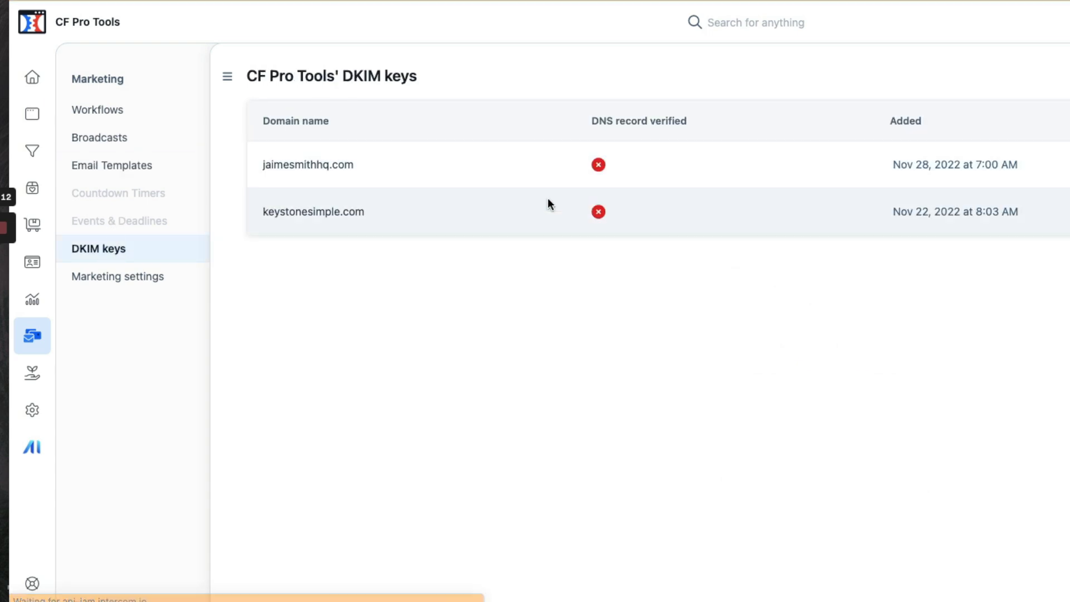
click(133, 110)
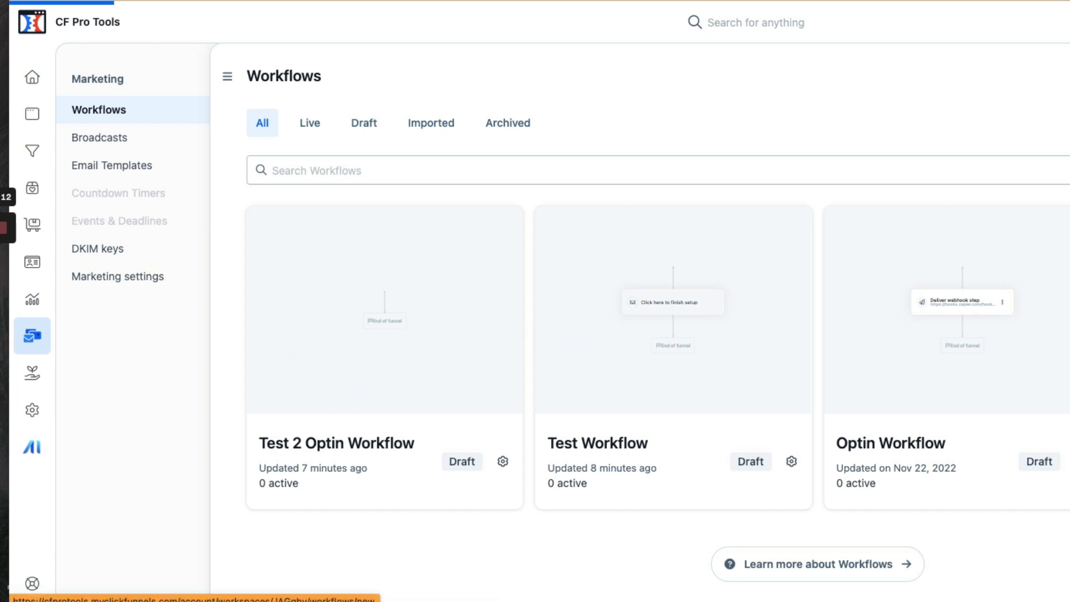
Name the new workflow 'Test Workflow' and set its run type to one run per contact
click(842, 158)
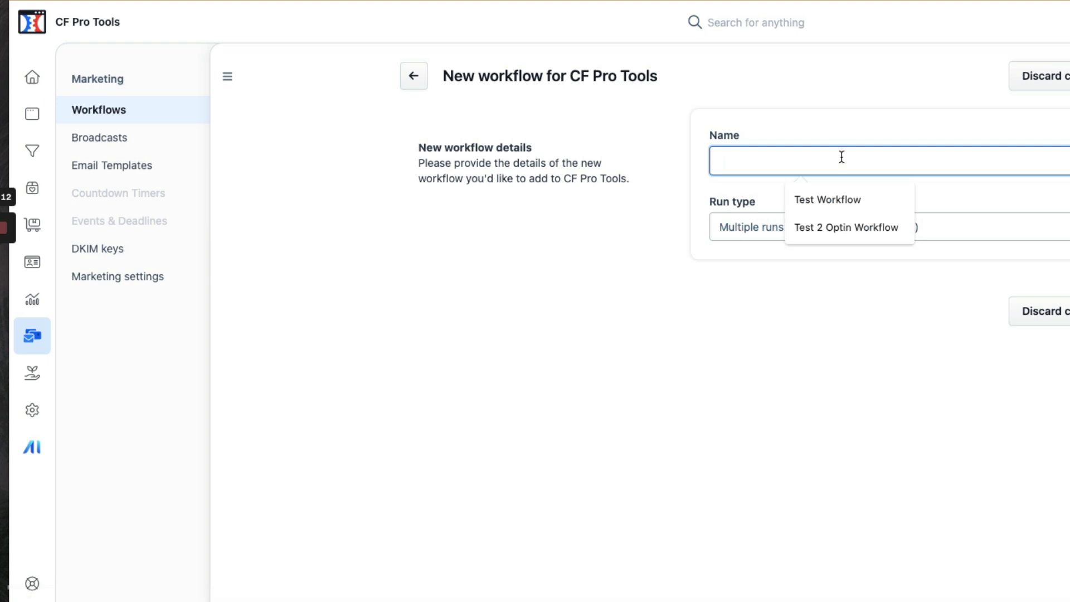
click(844, 205)
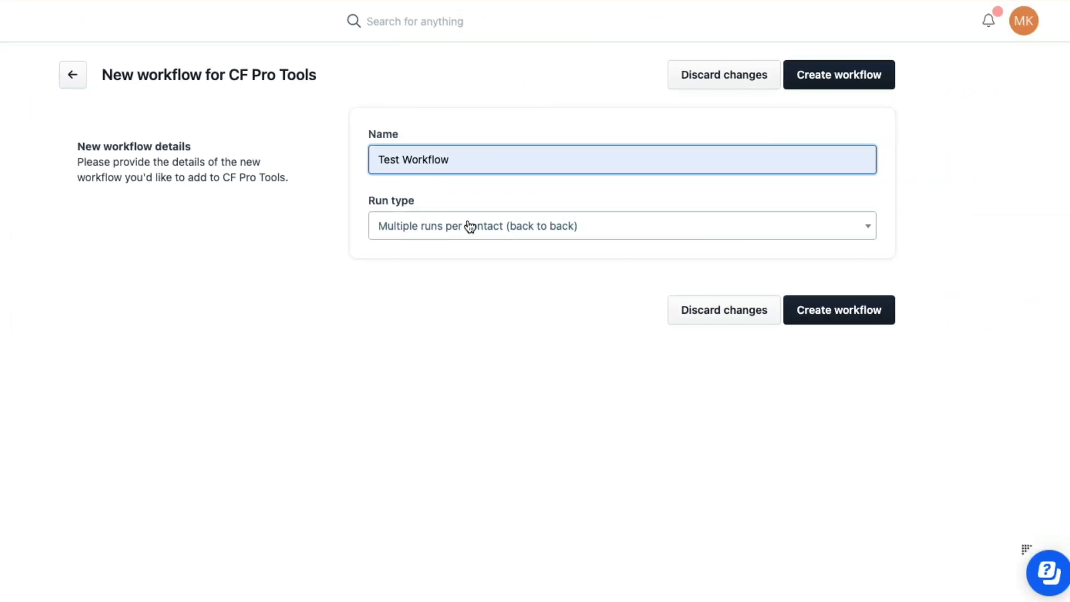
click(470, 226)
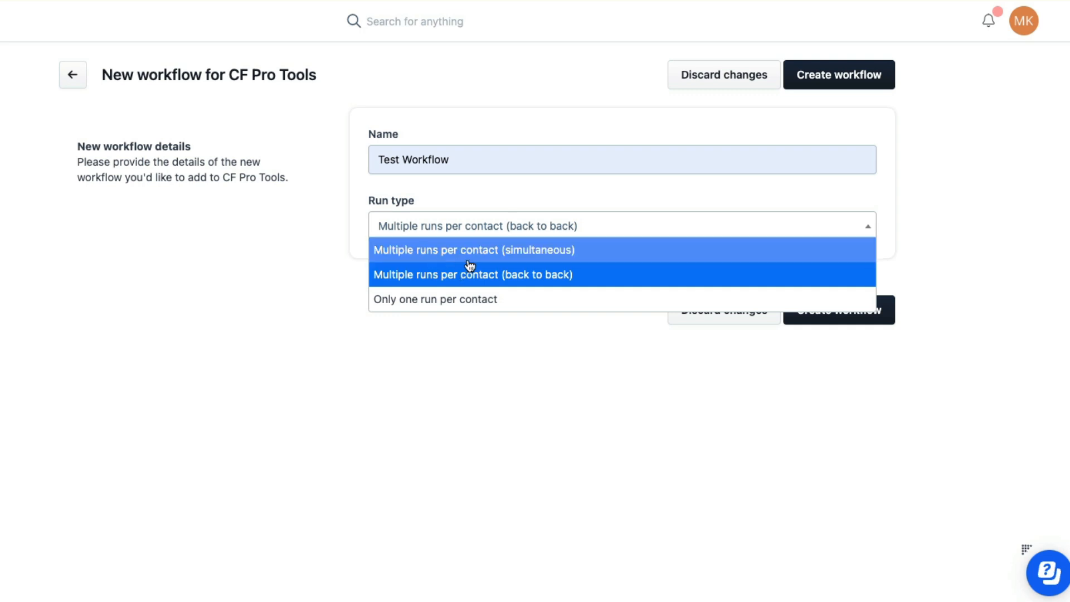
click(481, 302)
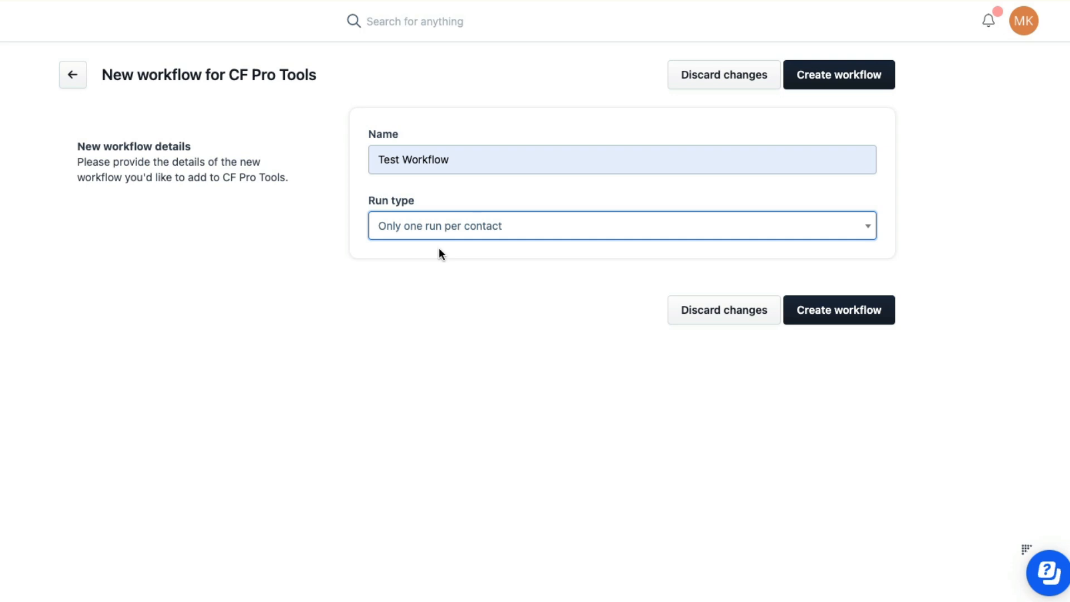
Try multiple simultaneous runs, revert to one run per contact, and leave the form
click(466, 233)
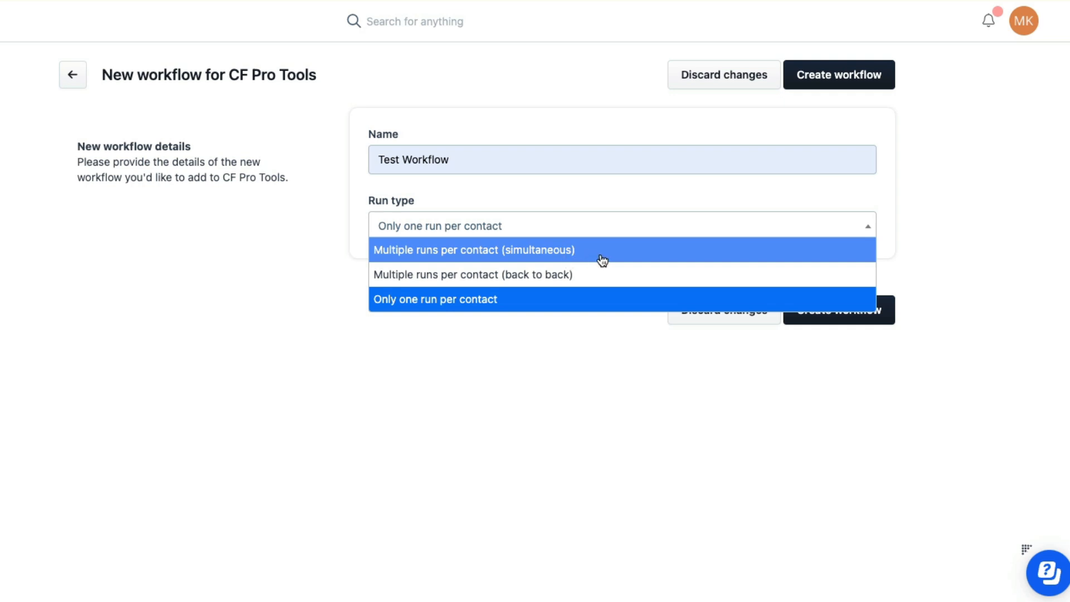
click(559, 252)
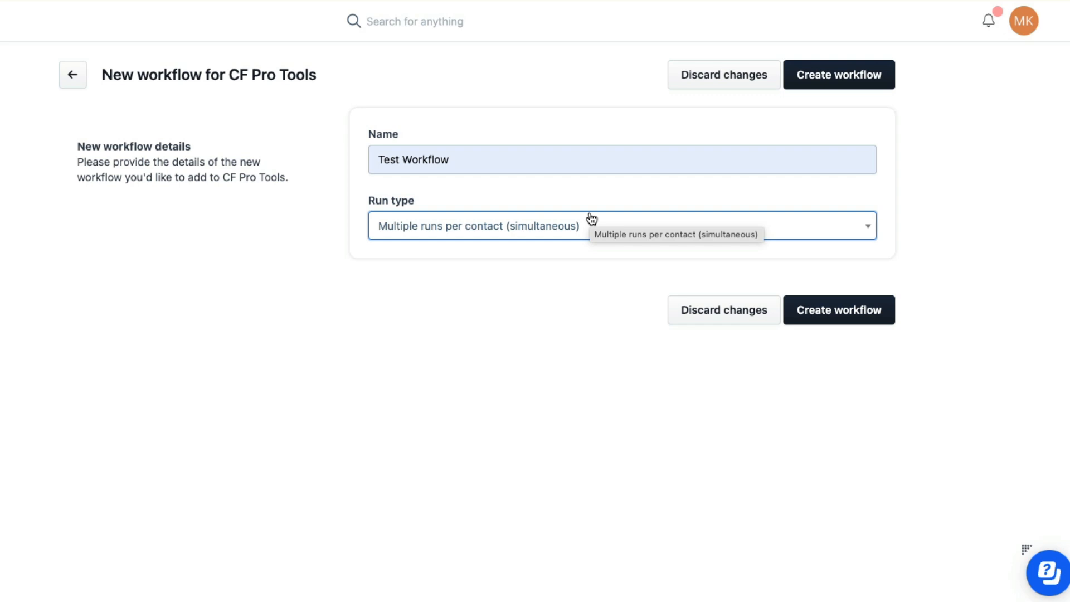
click(502, 224)
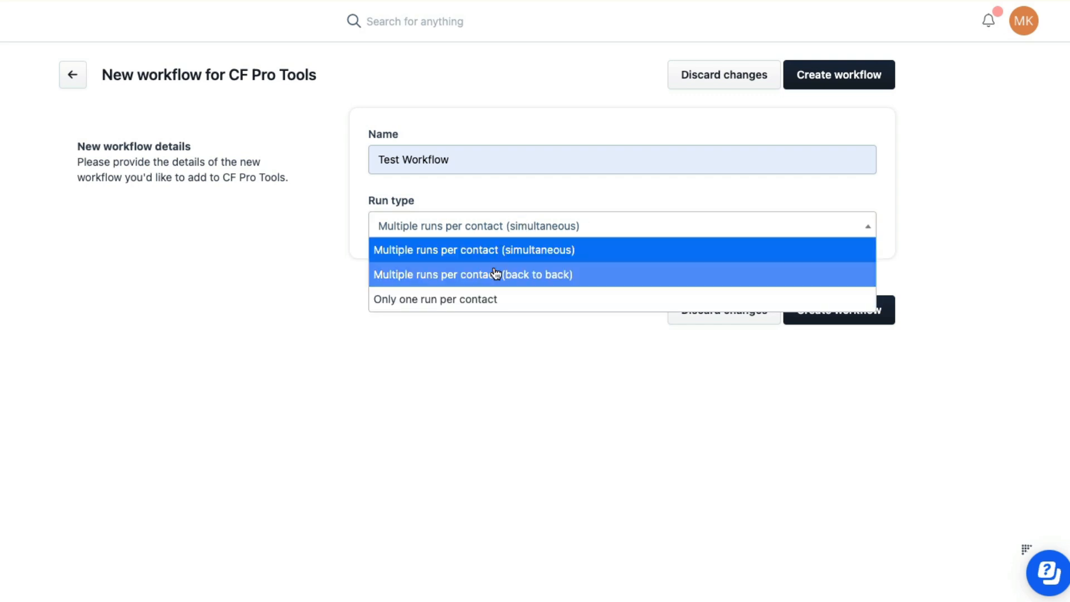
click(514, 298)
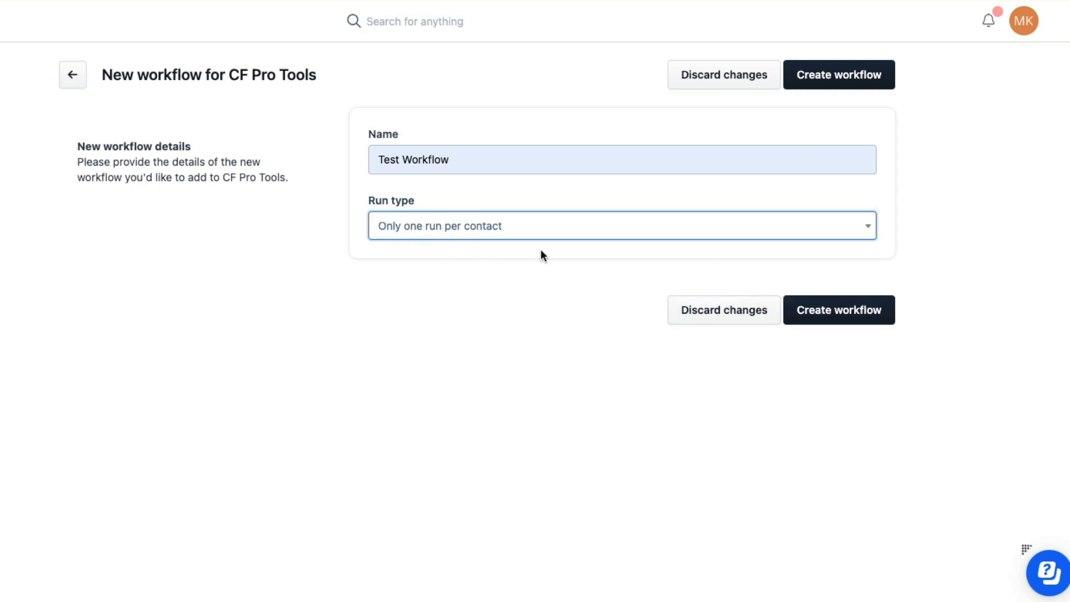
click(80, 78)
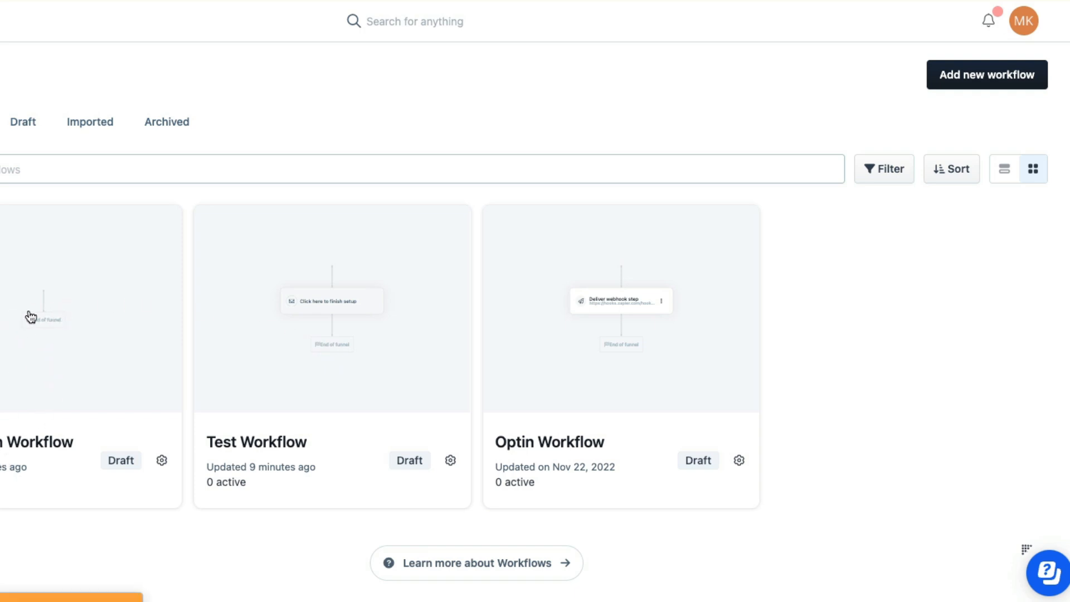
Open Test 2 Optin Workflow, cancel enabling it, and show its Workflow Trigger list
click(393, 467)
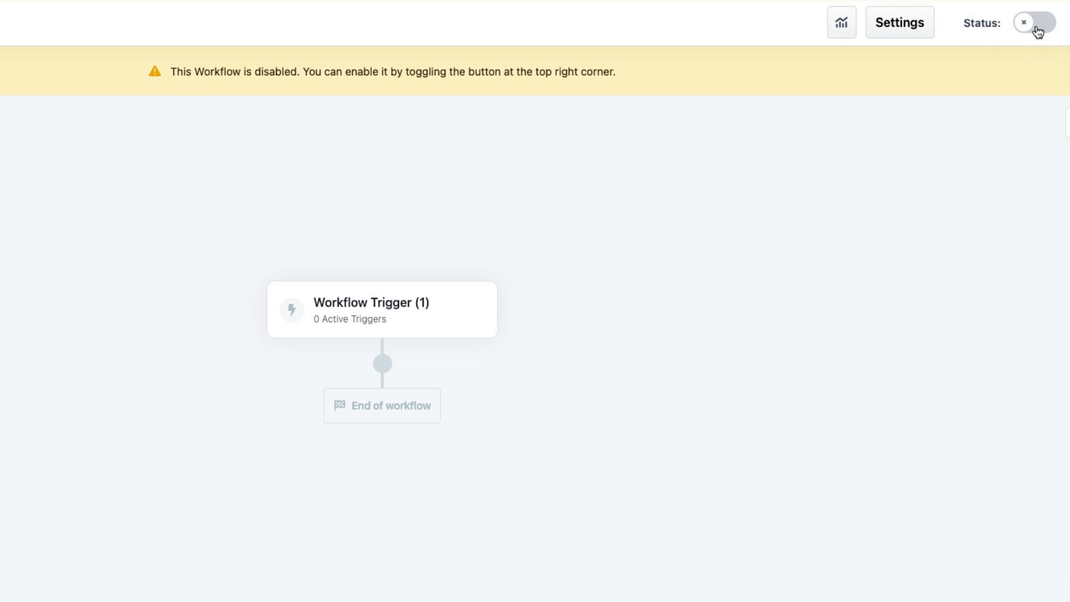
click(1037, 21)
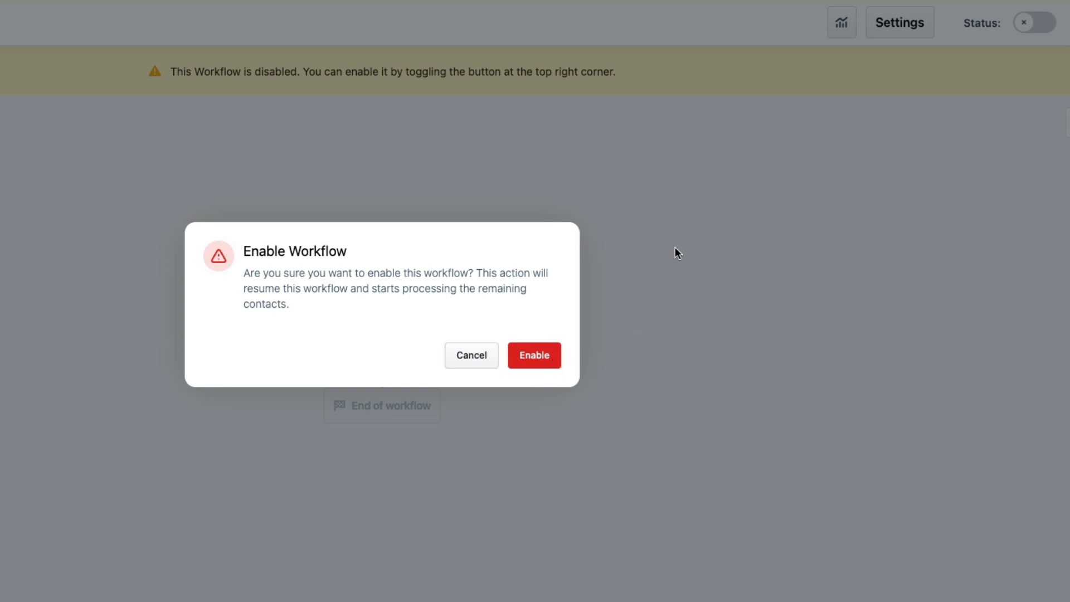
click(472, 360)
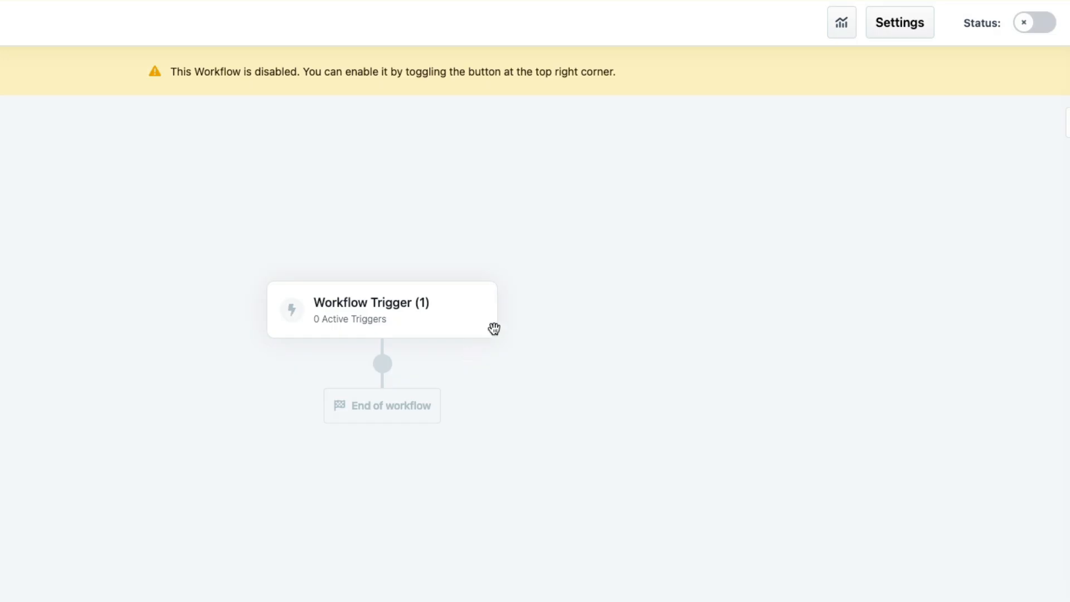
click(390, 304)
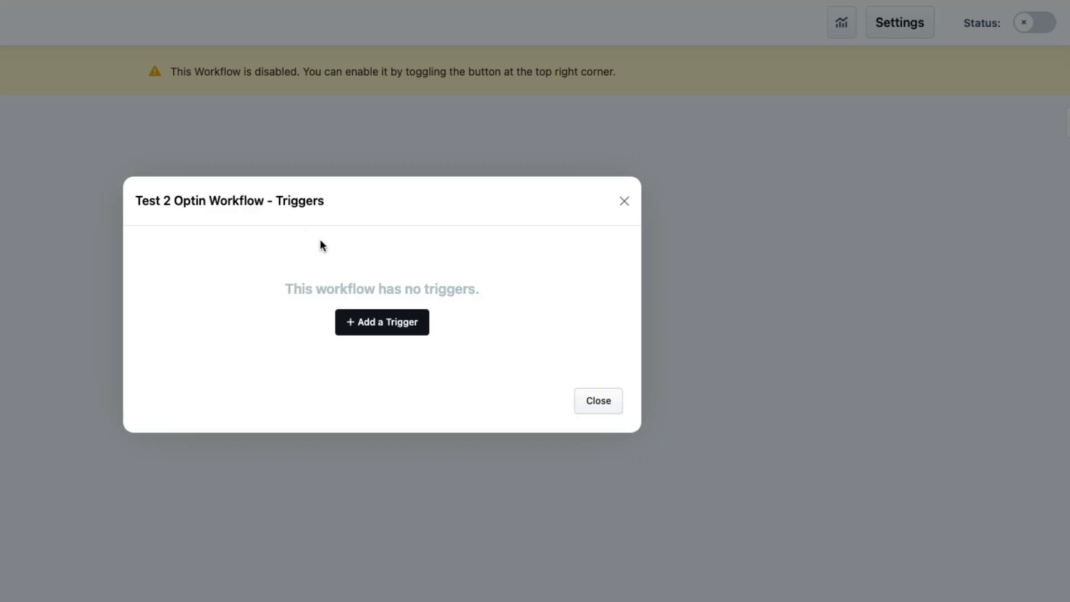
Add a new trigger, switch it Active, and set its event type to Opt-In
click(390, 323)
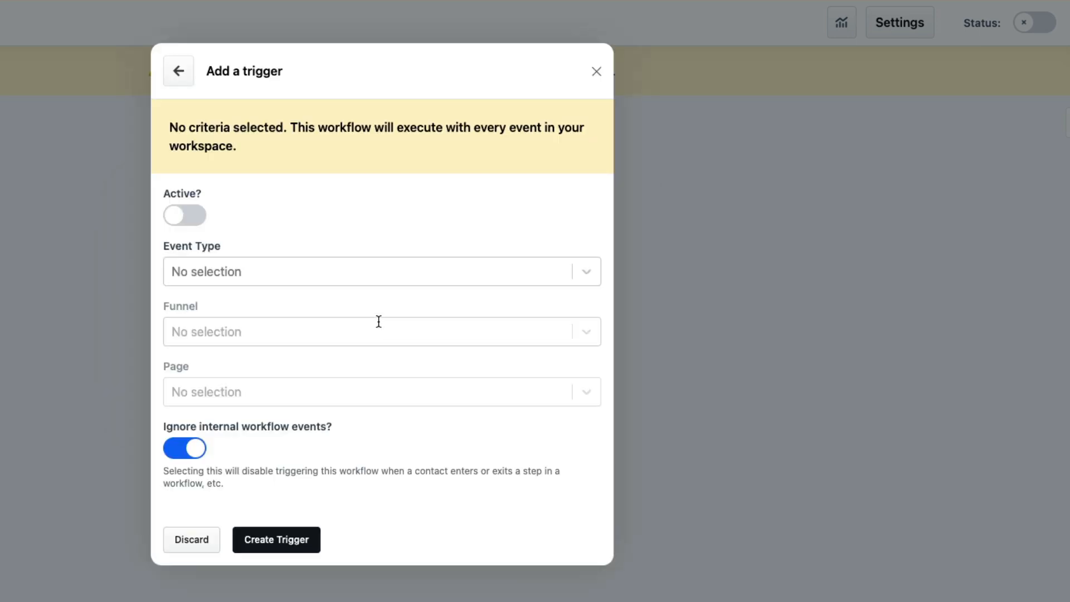
click(183, 218)
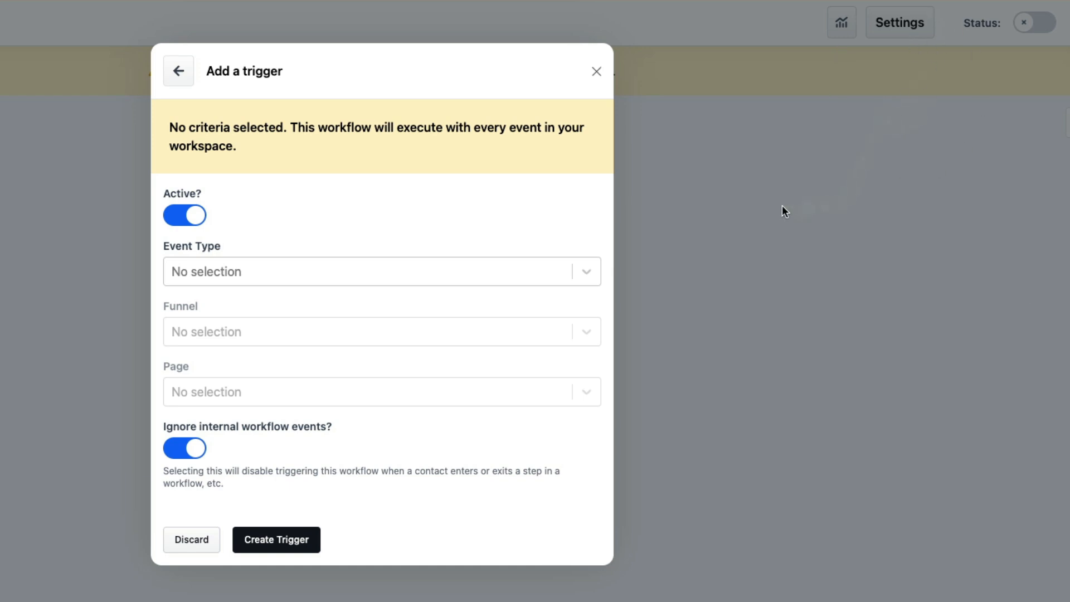
click(277, 268)
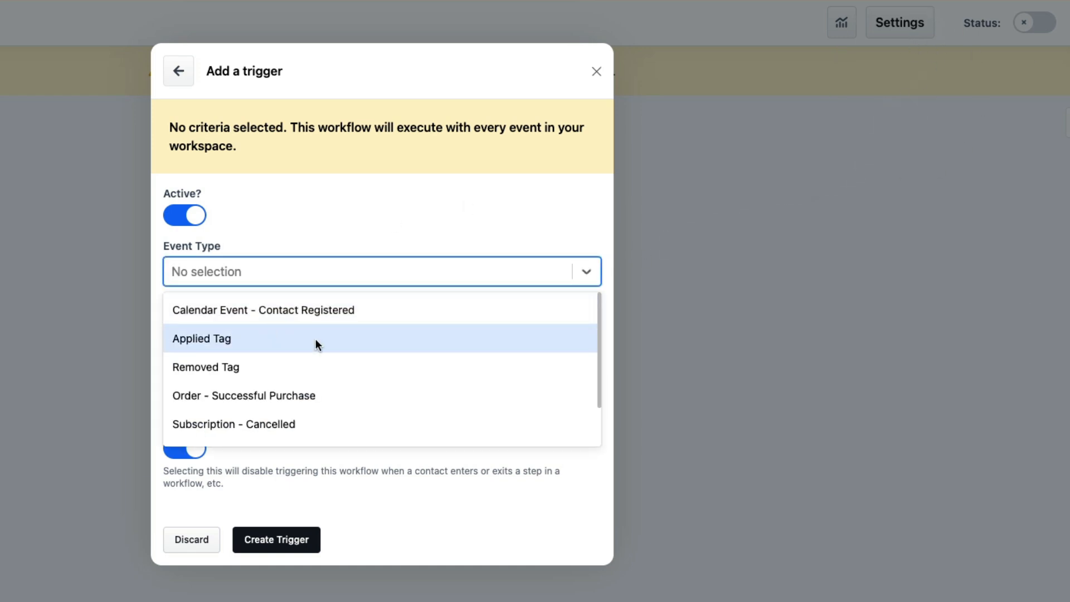
scroll(322, 345, down, 1)
scroll(288, 345, up, 2)
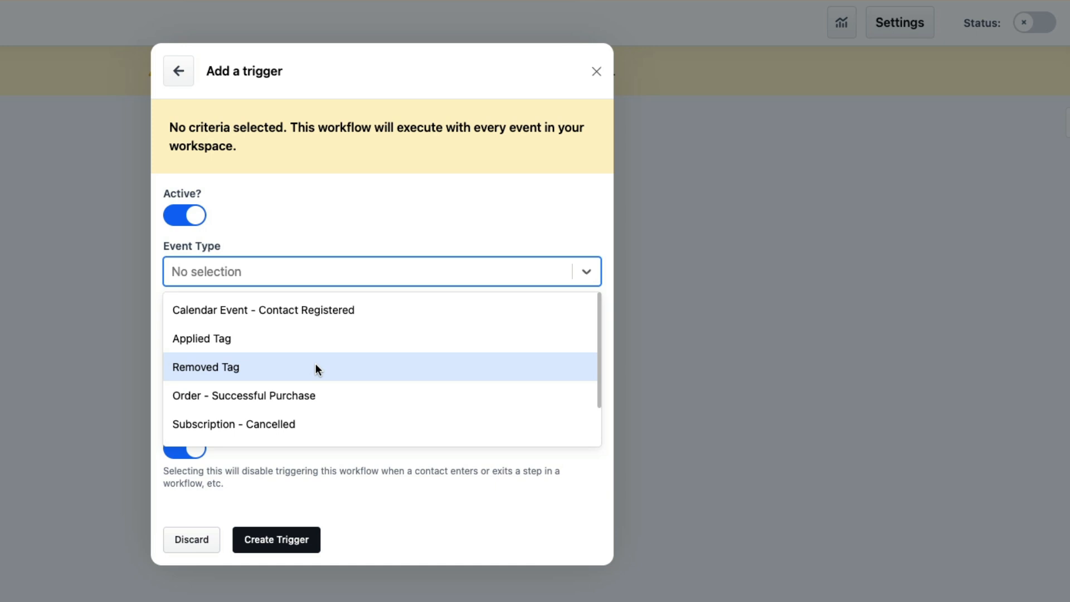
scroll(283, 377, down, 2)
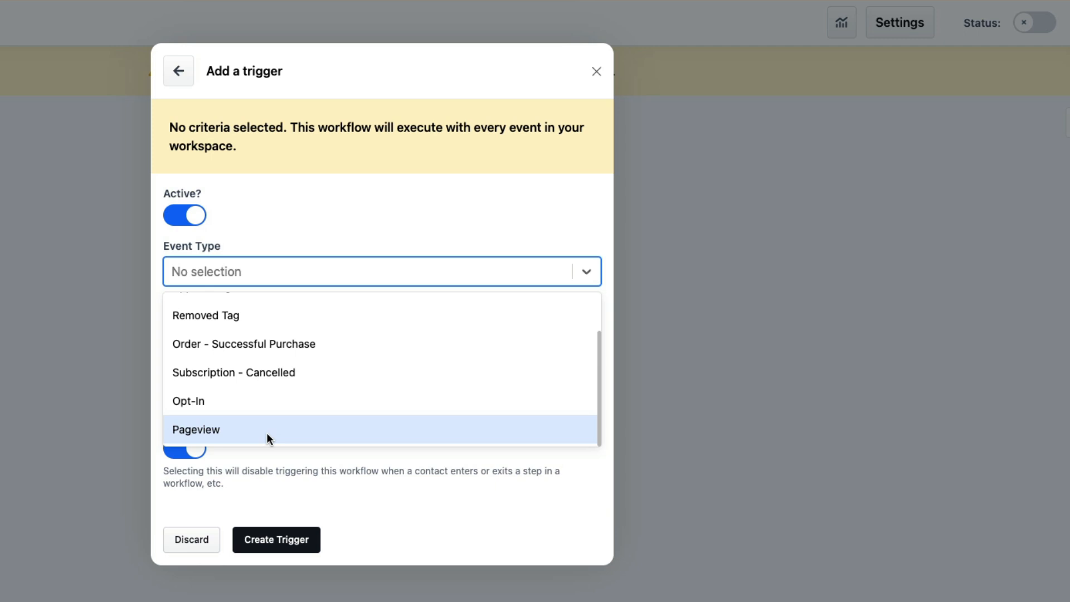
click(259, 399)
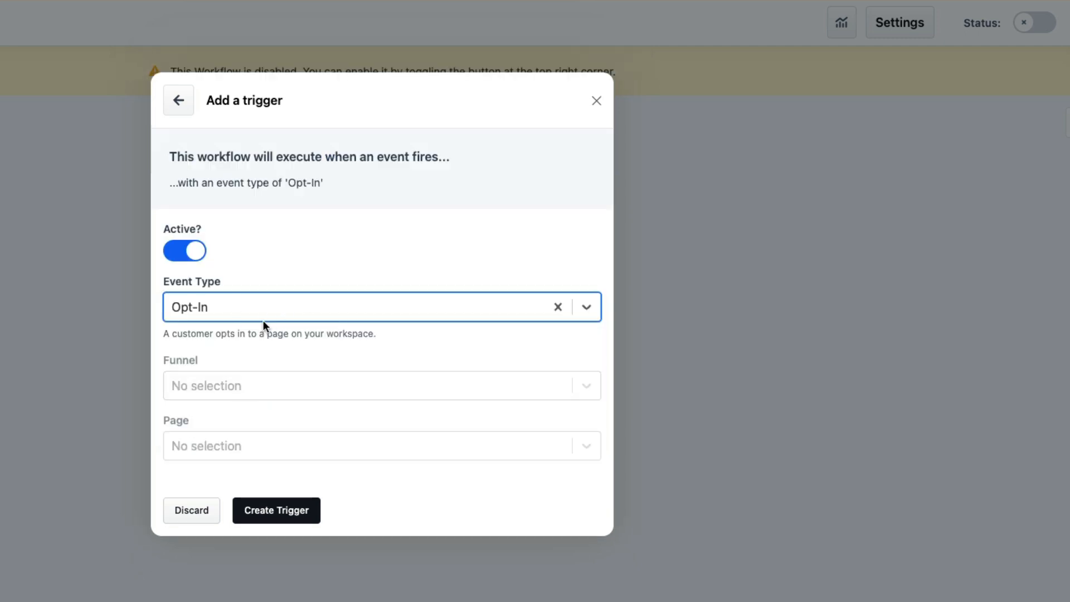
Limit the Opt-In trigger to the Optin page of Optin Funnel For Dev and create it
click(277, 385)
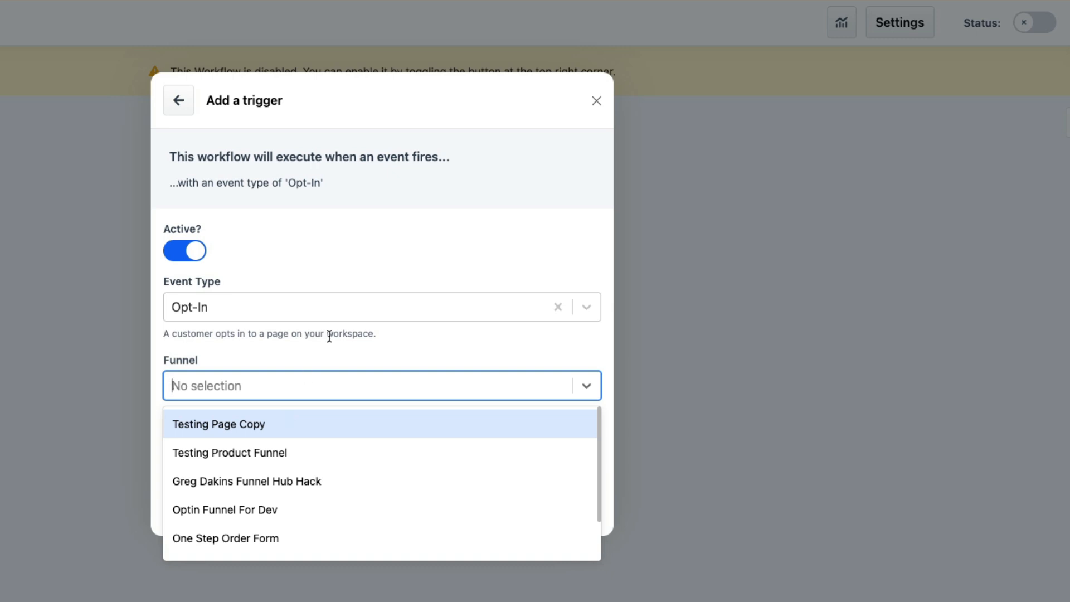
scroll(331, 466, down, 2)
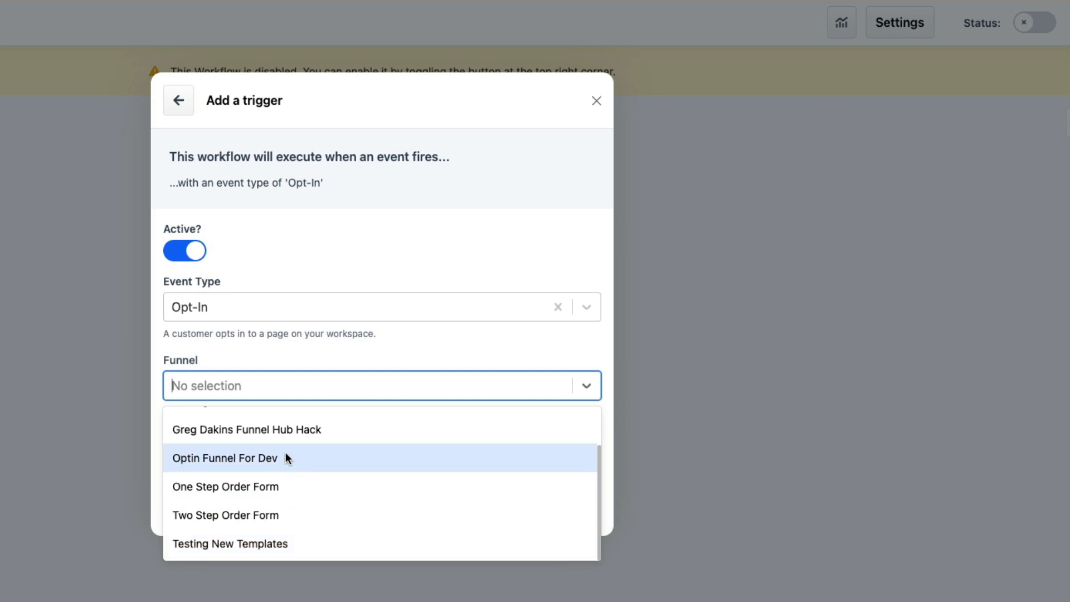
click(306, 455)
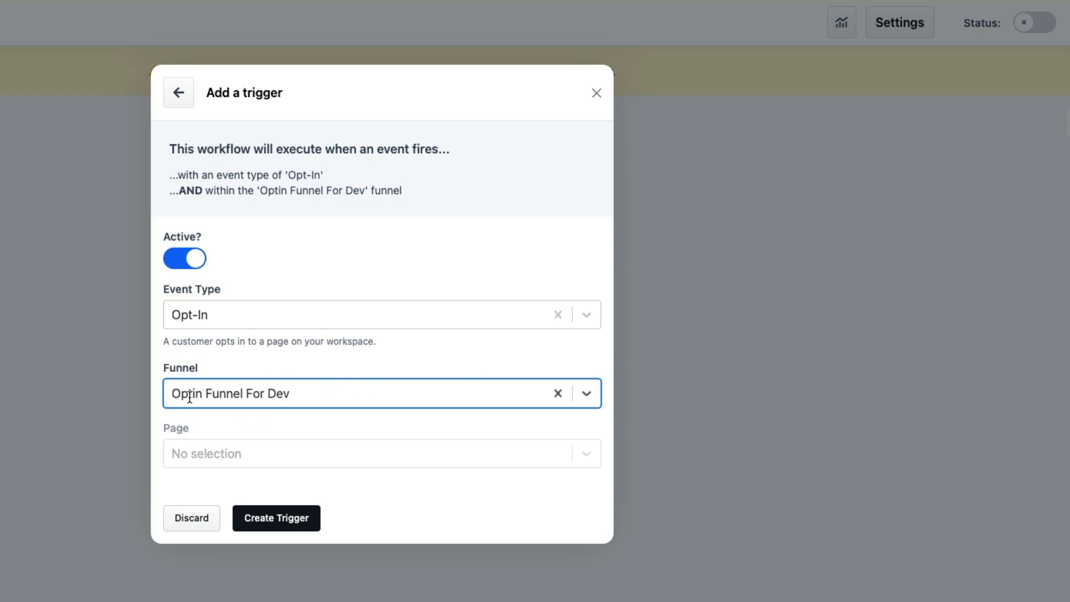
click(271, 451)
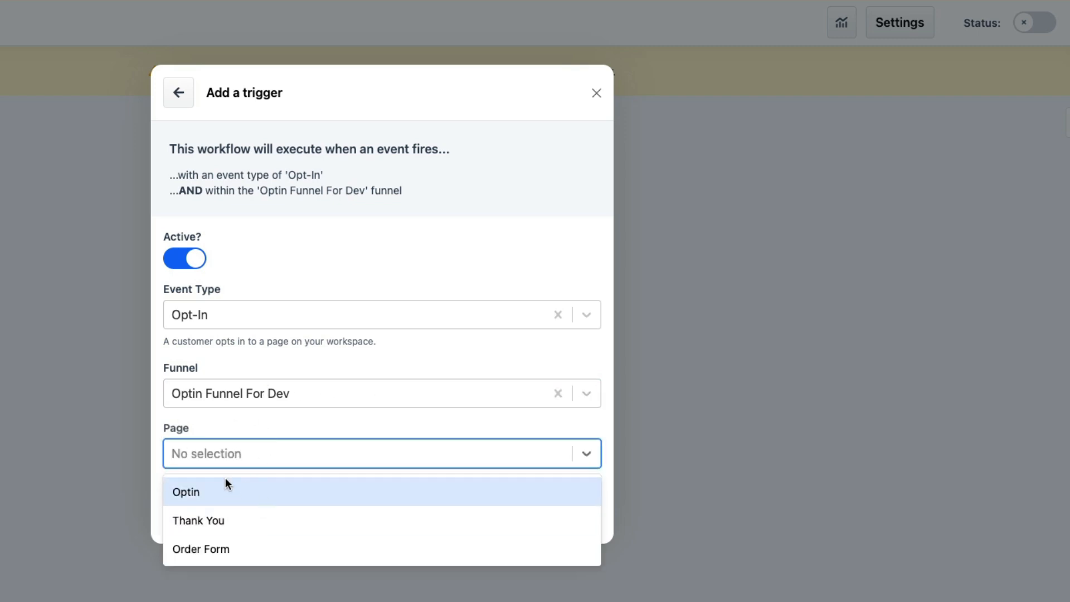
click(243, 491)
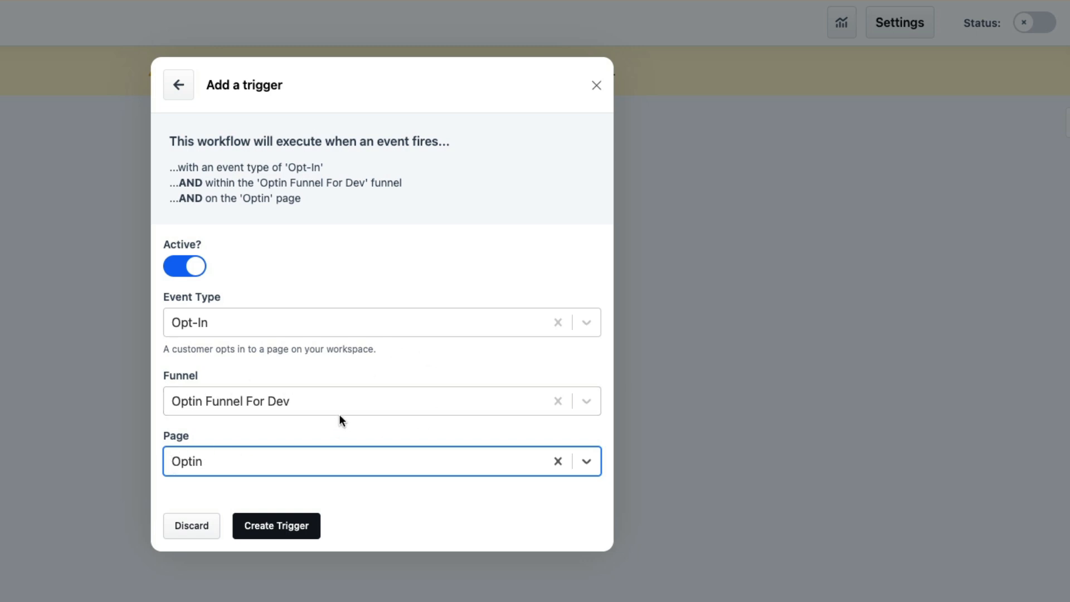
click(281, 528)
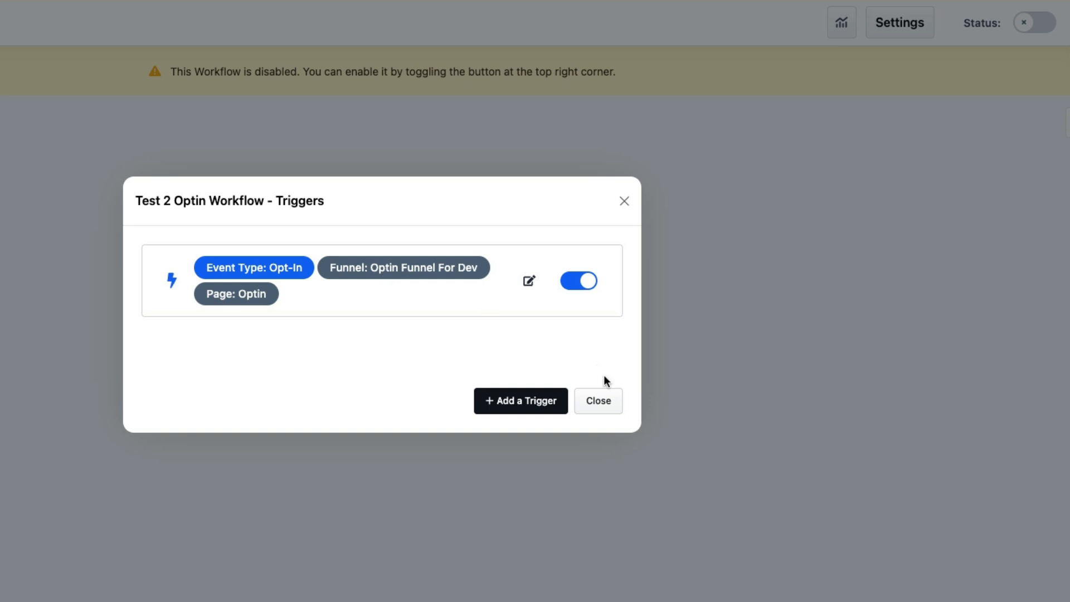
Draft an active Applied Tag trigger, discard it, and close the Triggers list
click(525, 403)
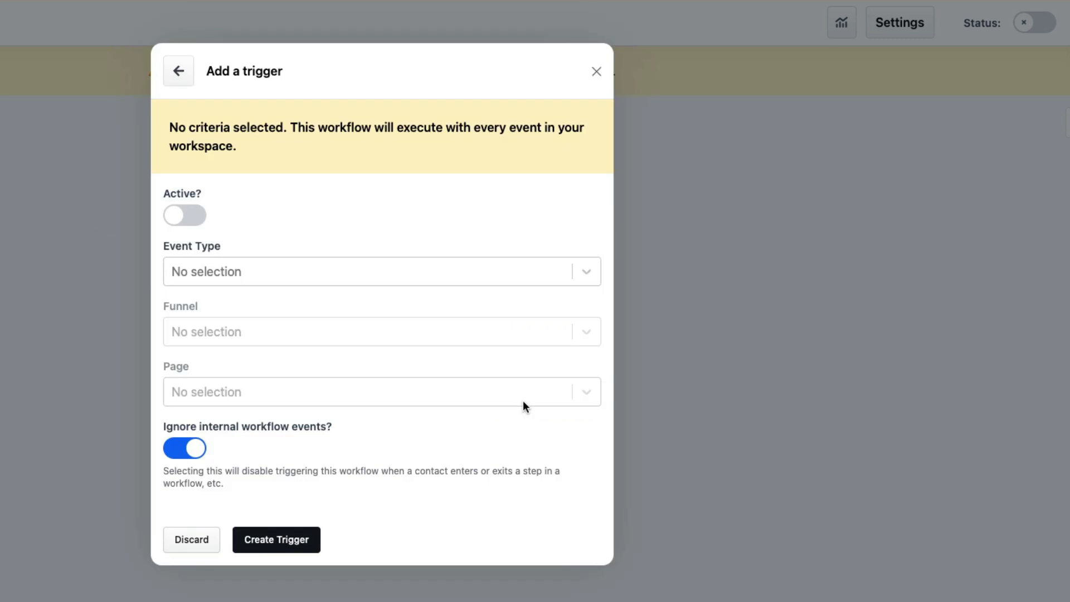
click(189, 214)
click(263, 272)
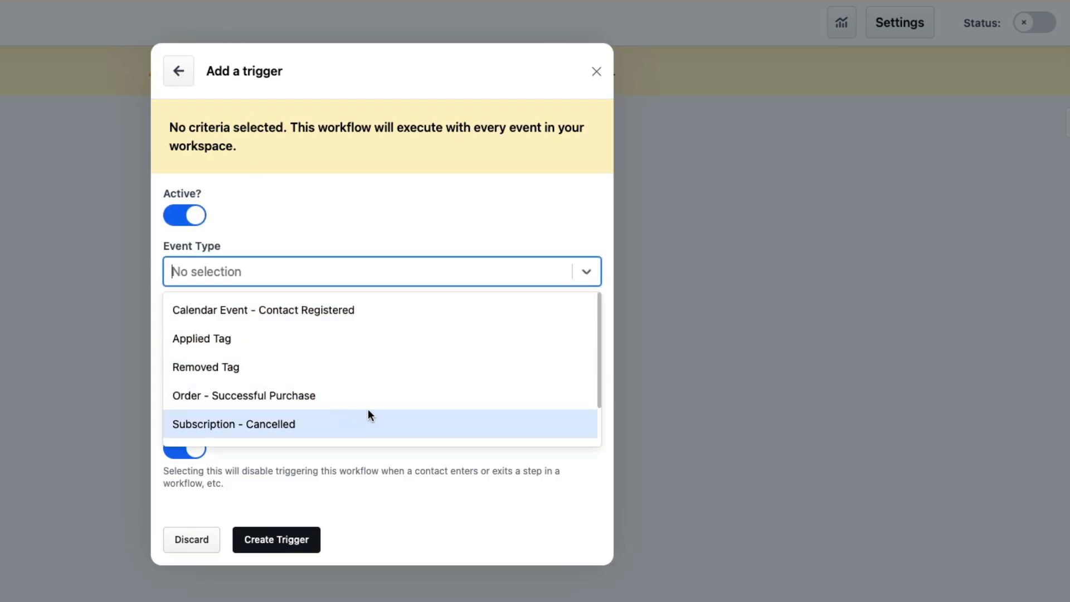
click(312, 340)
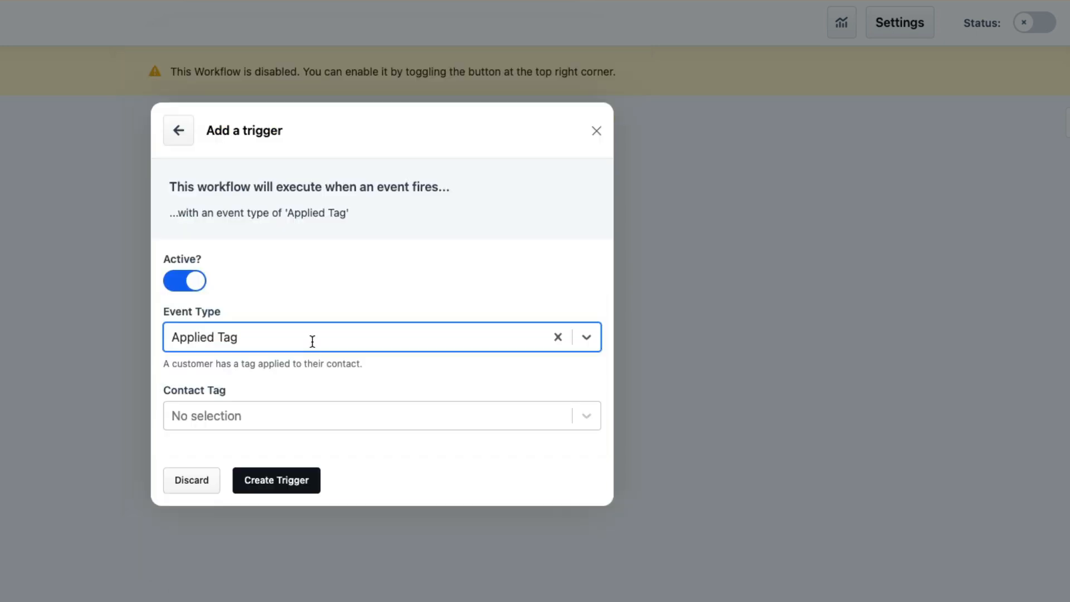
click(192, 480)
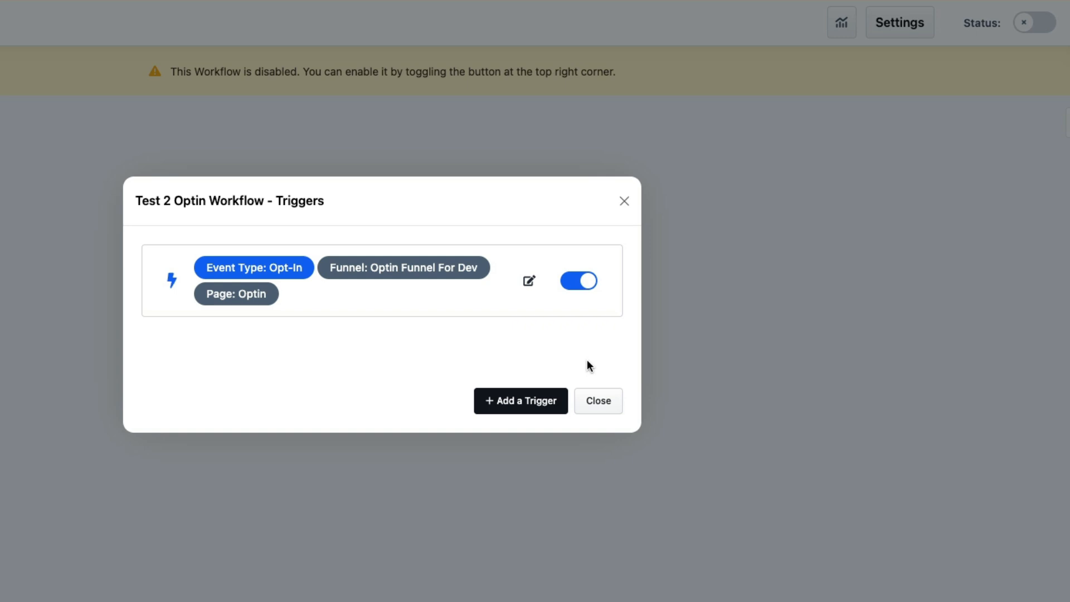
click(606, 402)
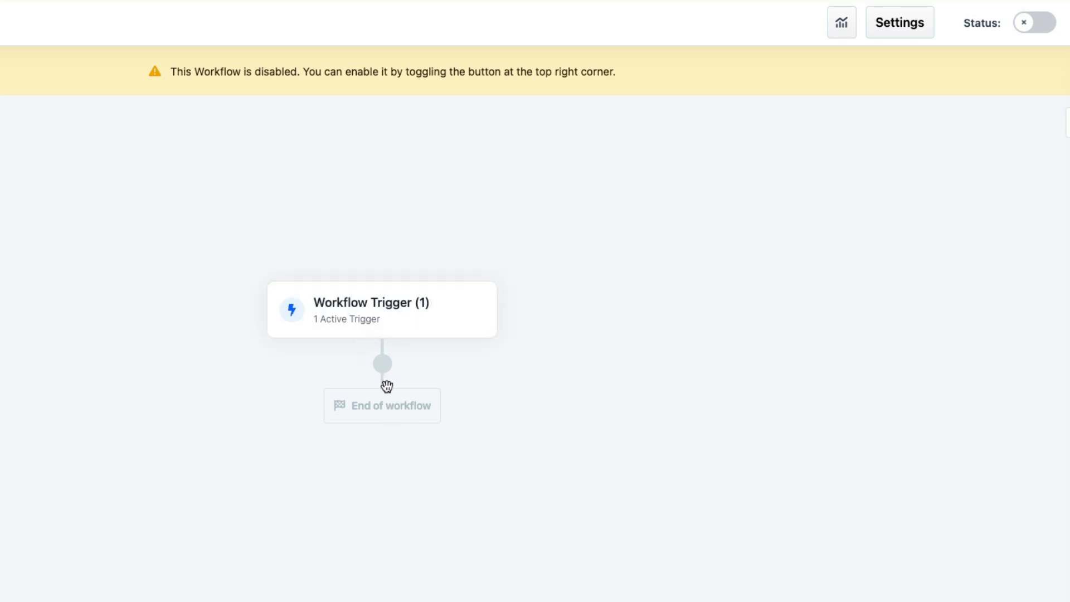
Insert a new step below Workflow Trigger and choose '3rd party integration' as its type
mouse_move(381, 367)
click(381, 367)
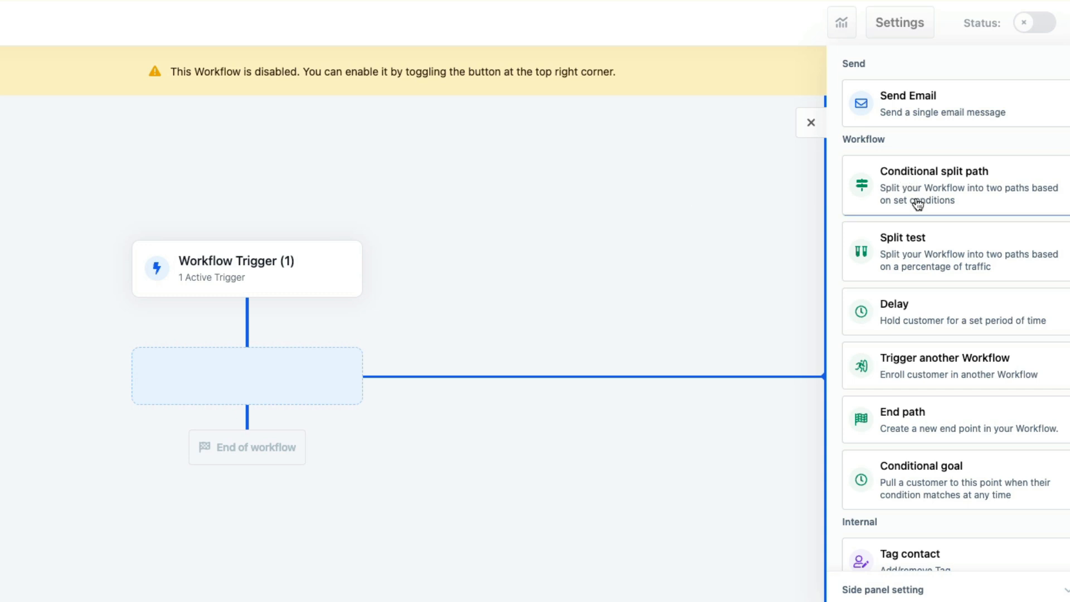
scroll(914, 200, down, 5)
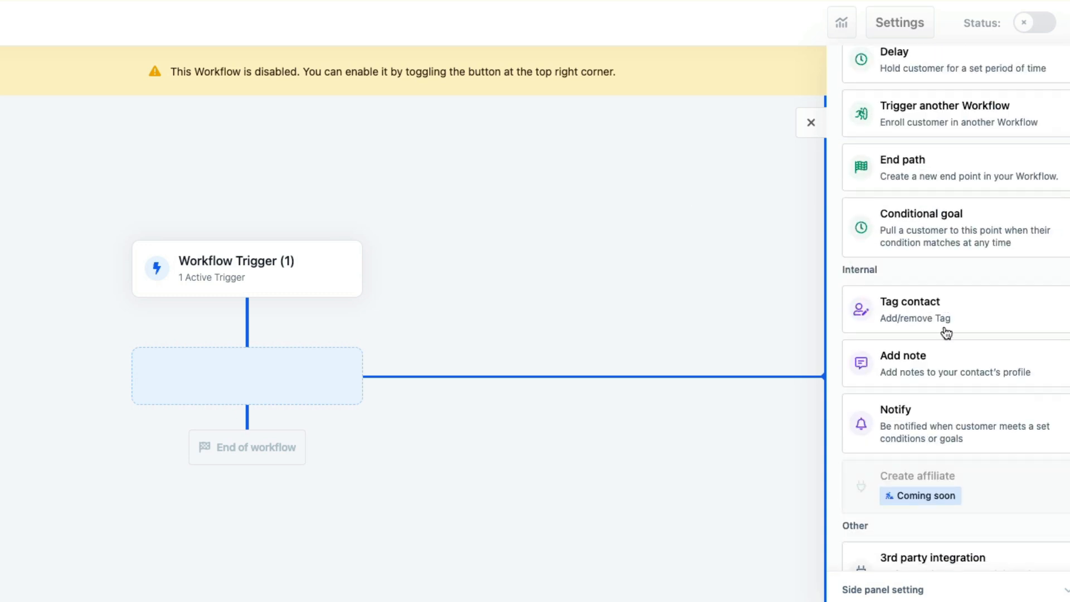
scroll(946, 301, down, 3)
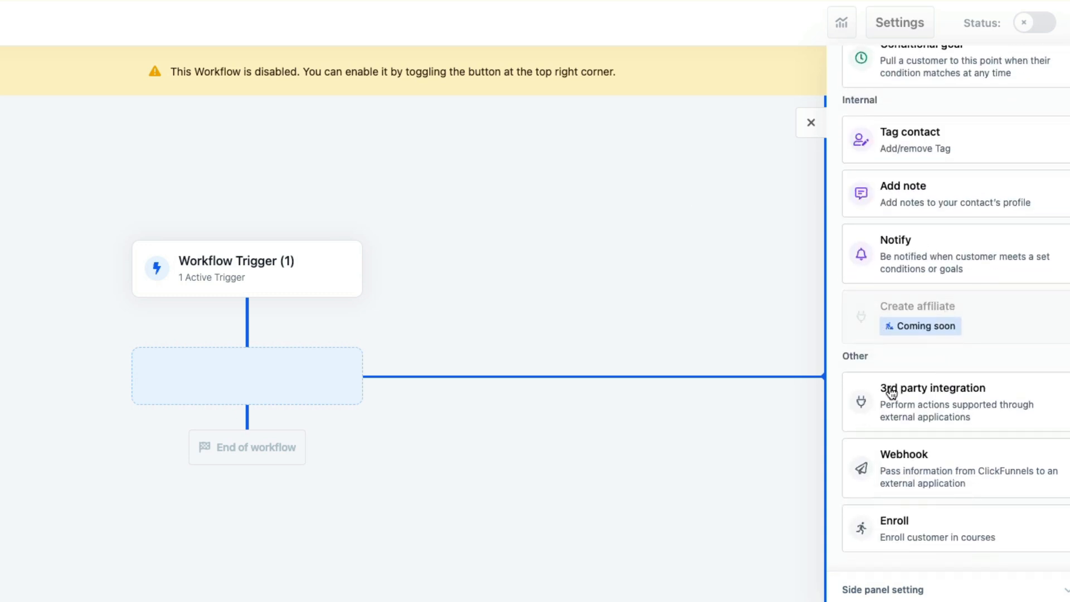
scroll(953, 385, down, 1)
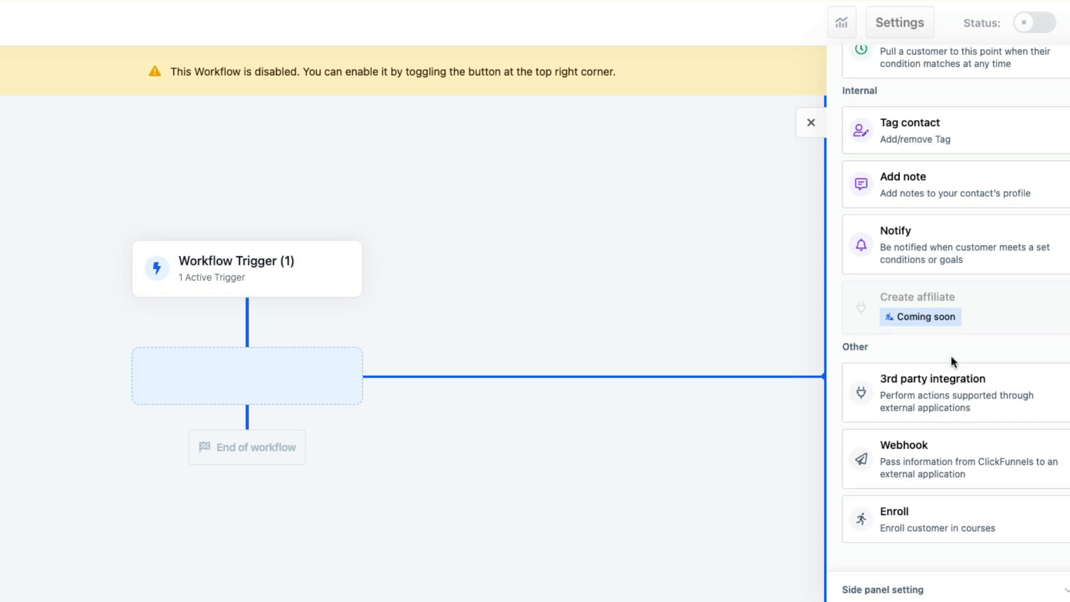
scroll(951, 358, up, 8)
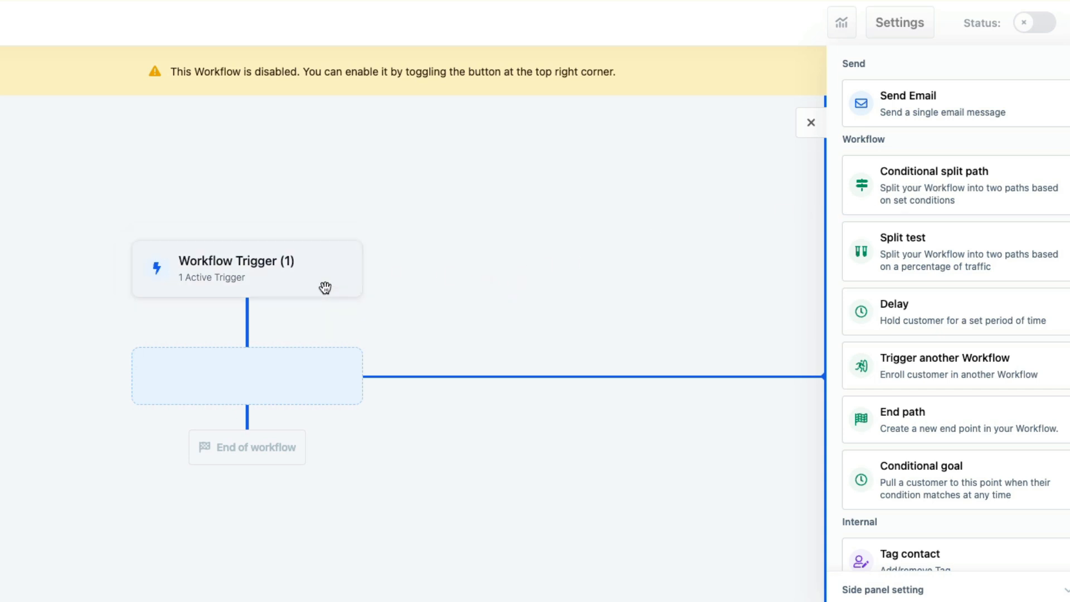
scroll(922, 242, down, 1)
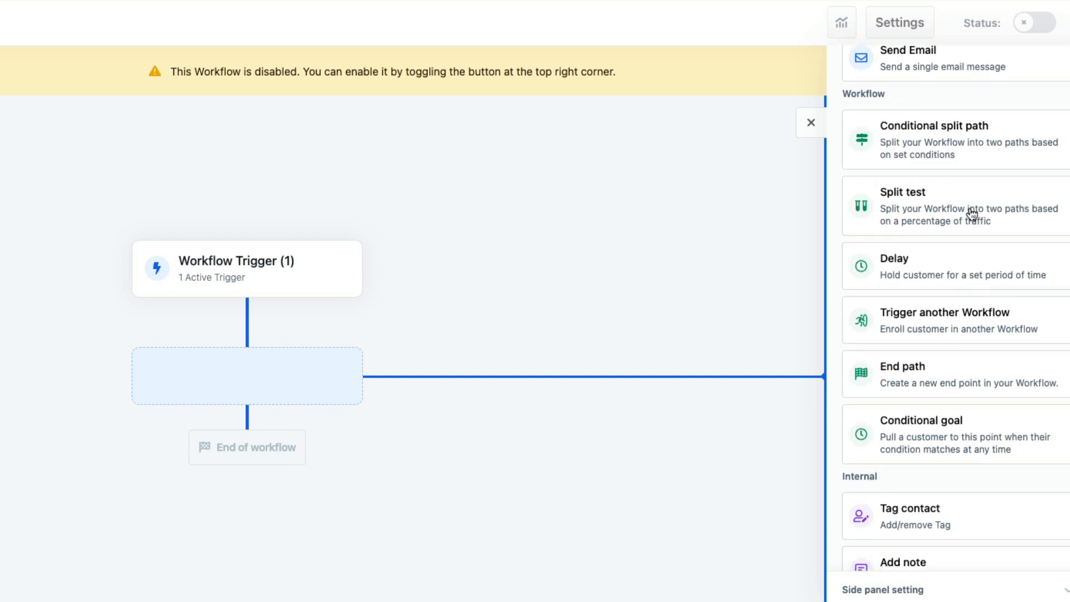
scroll(936, 239, down, 1)
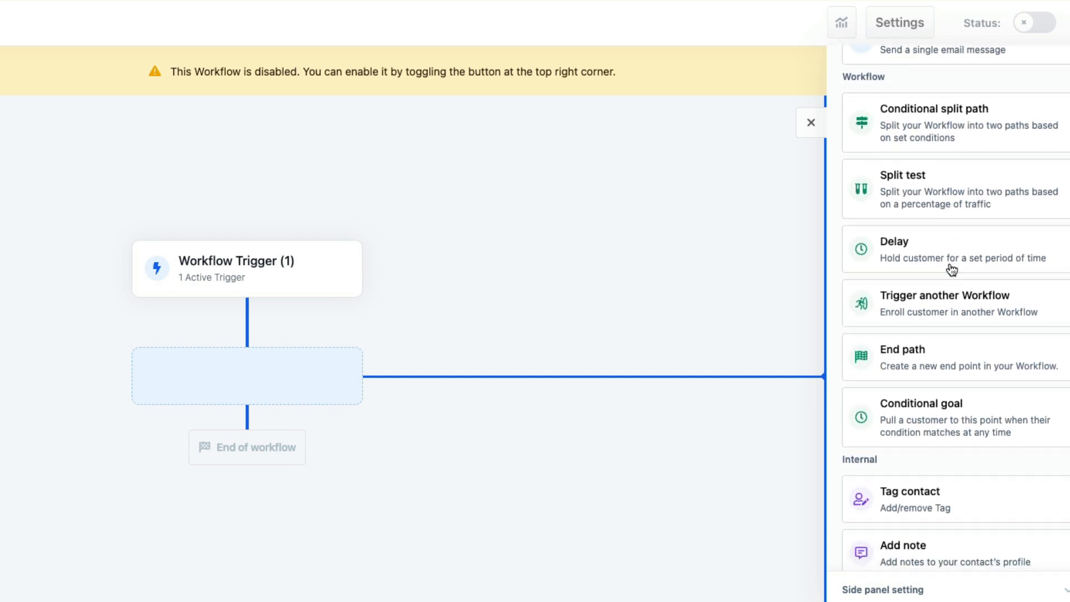
scroll(947, 269, down, 1)
scroll(942, 273, down, 5)
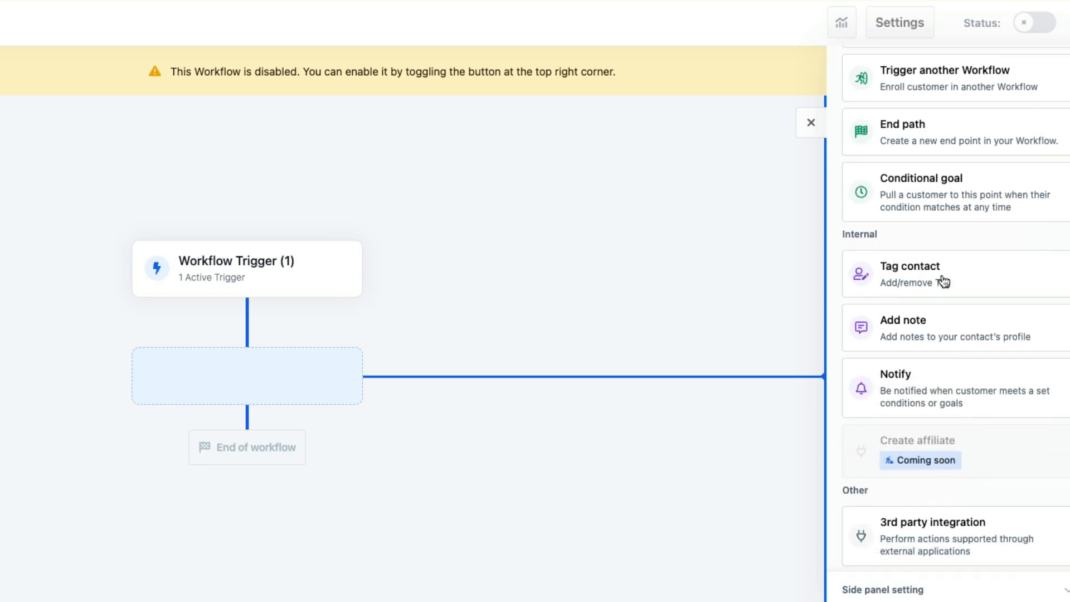
scroll(915, 281, down, 3)
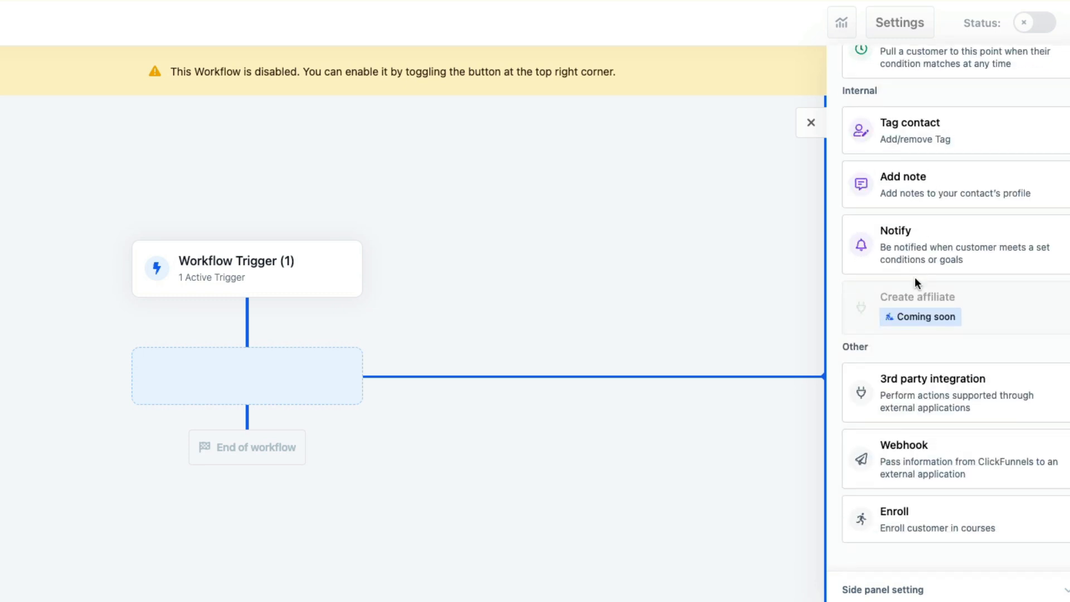
click(937, 381)
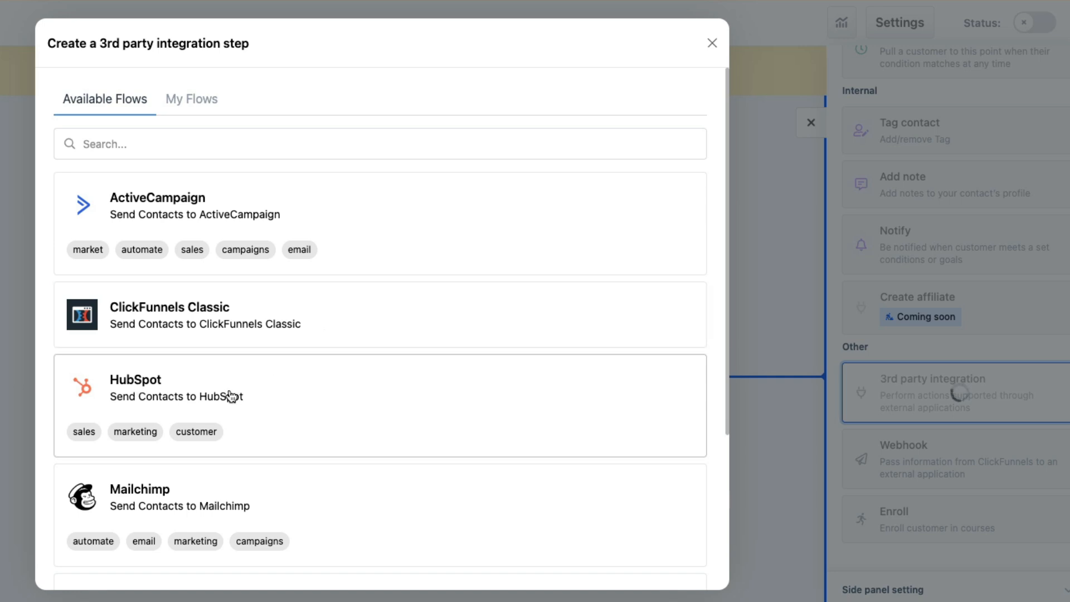
Choose ActiveCampaign from the Available Flows list for the integration step
scroll(249, 437, down, 5)
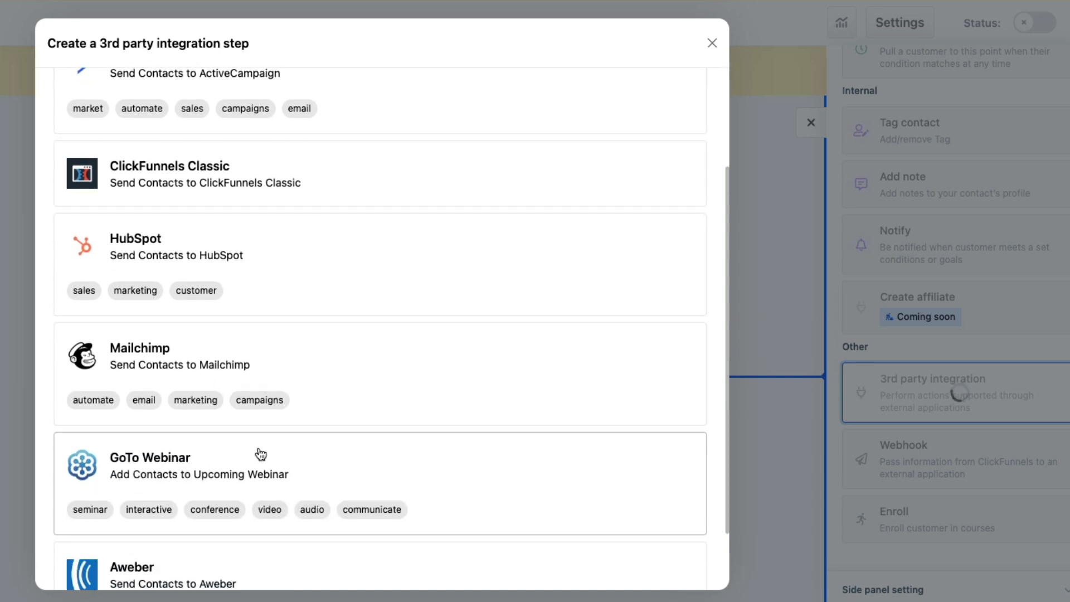
scroll(318, 454, down, 3)
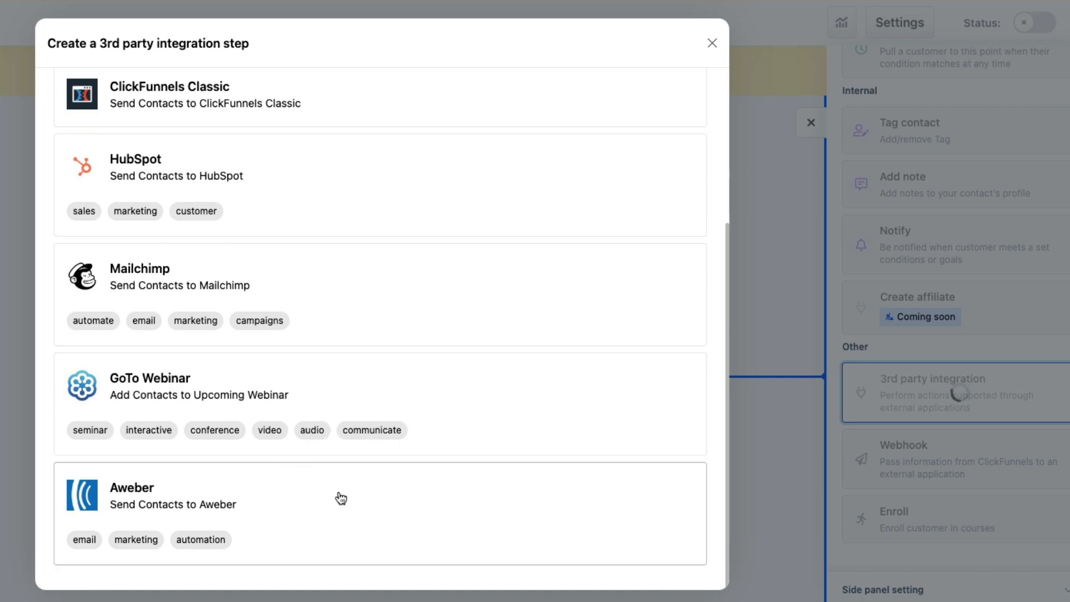
scroll(384, 328, up, 8)
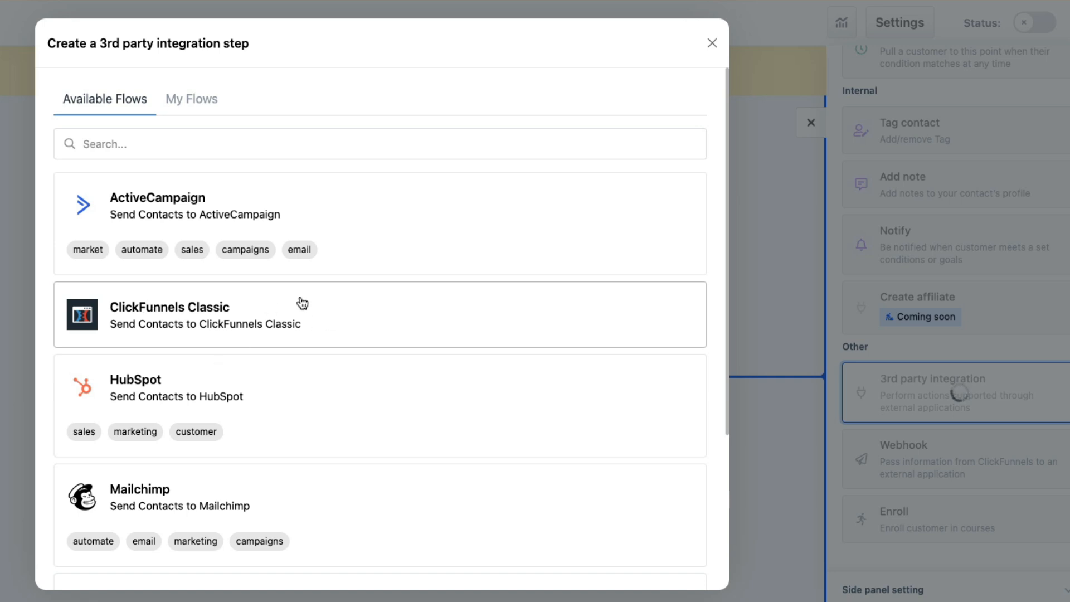
click(291, 201)
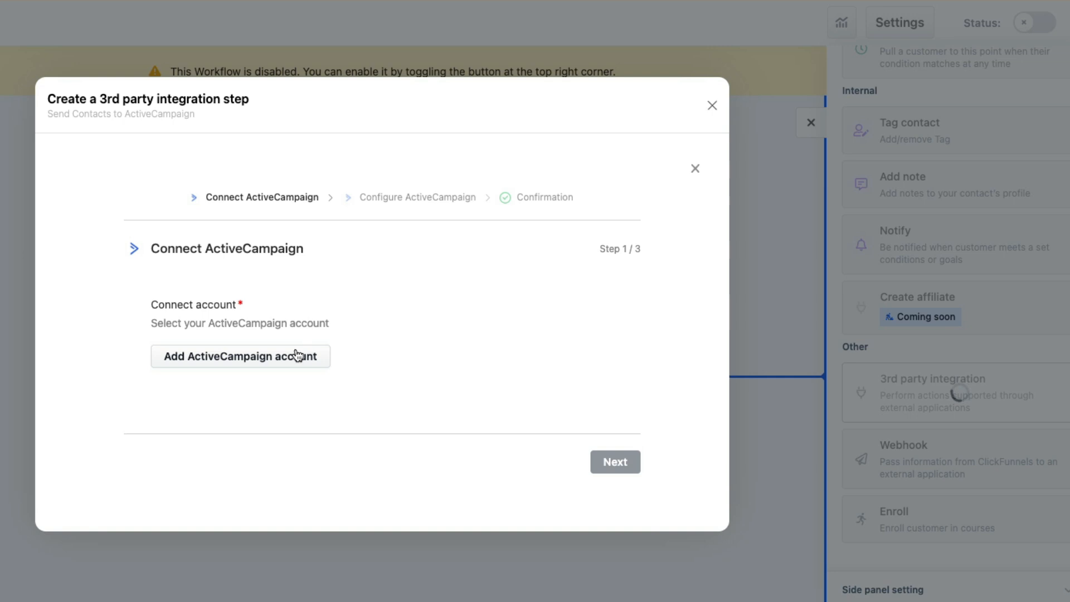
Add a new ActiveCampaign account, name the connection after its owner, and move to the URL and API Key fields
click(268, 359)
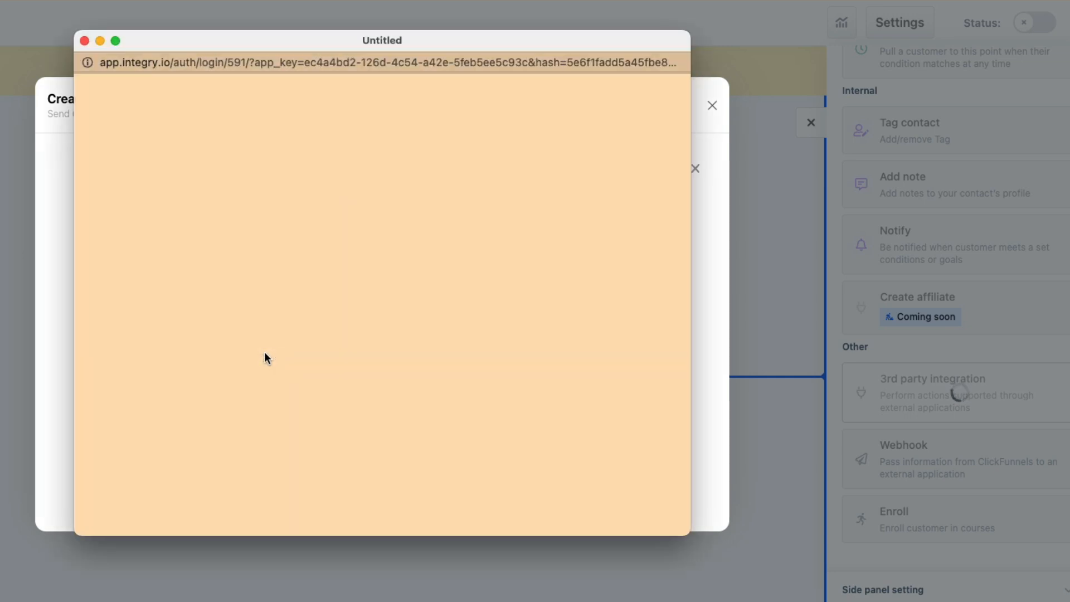
scroll(357, 185, down, 1)
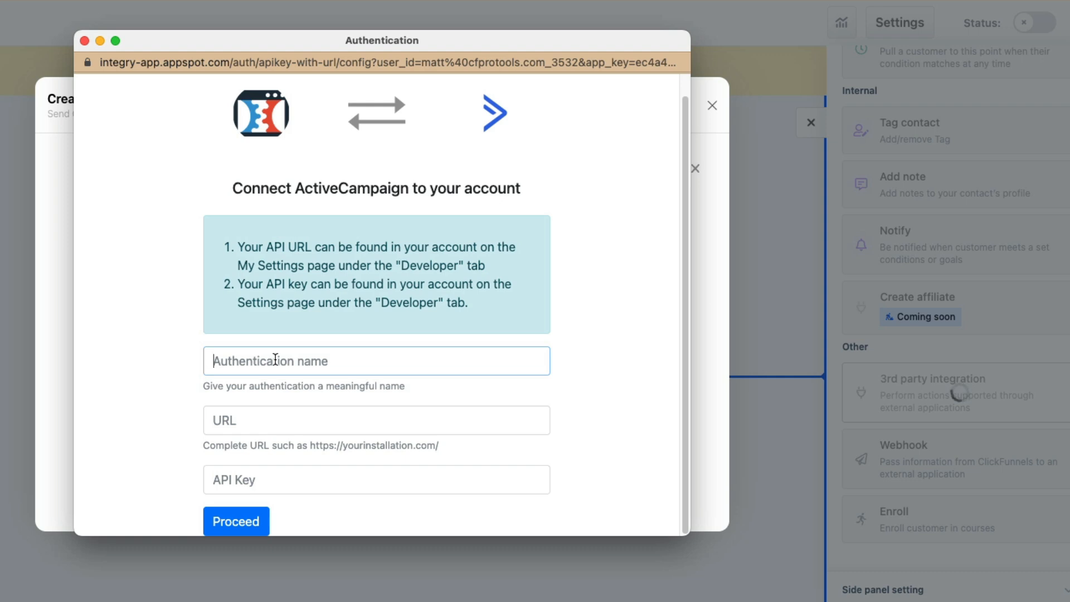
text(Matt's)
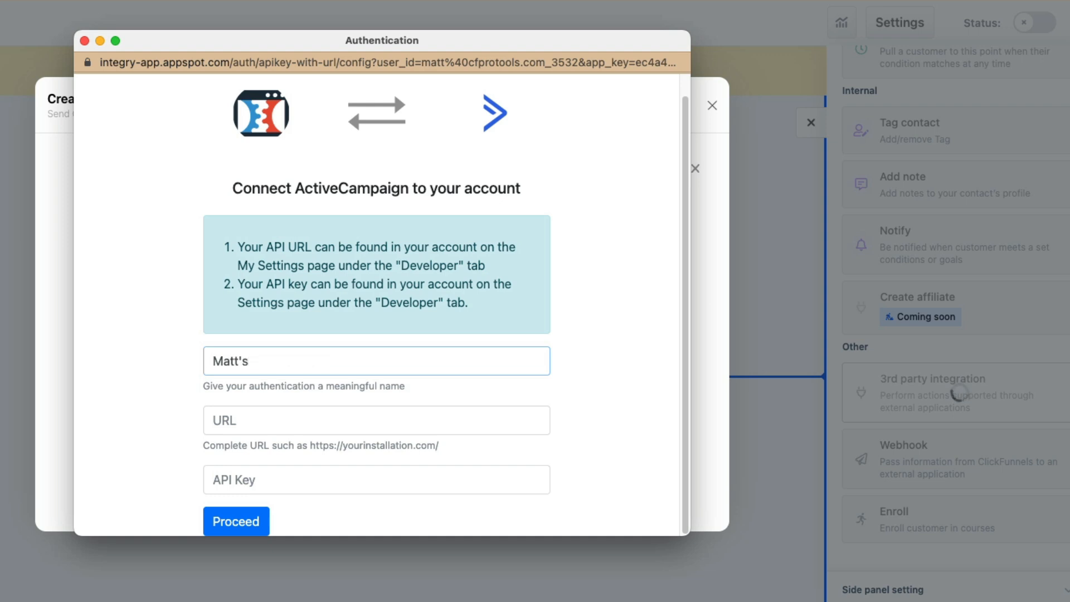
text( ActiveCampaign)
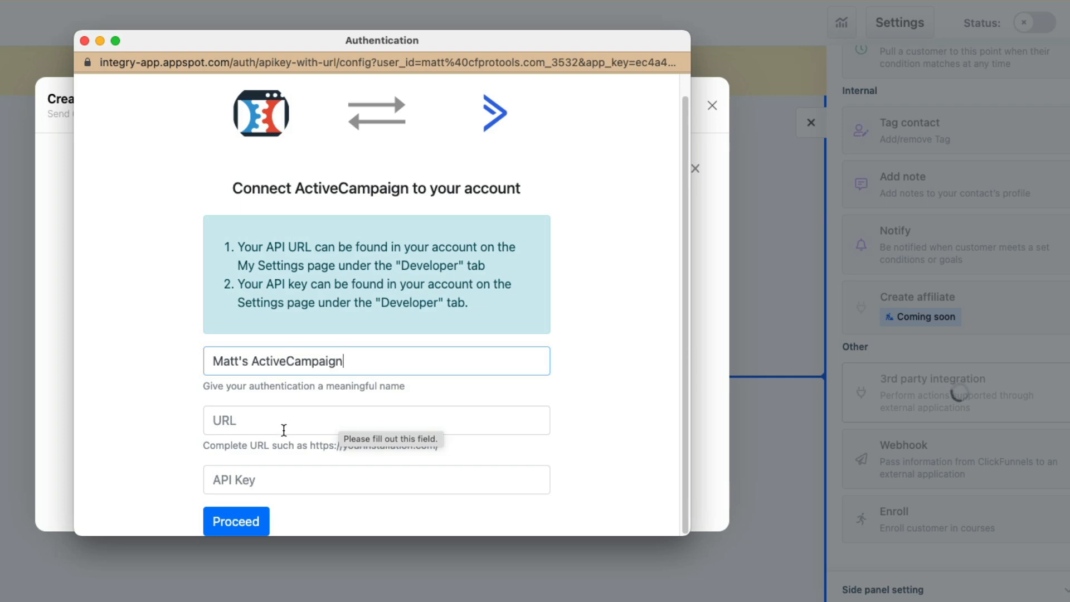
click(278, 420)
click(278, 471)
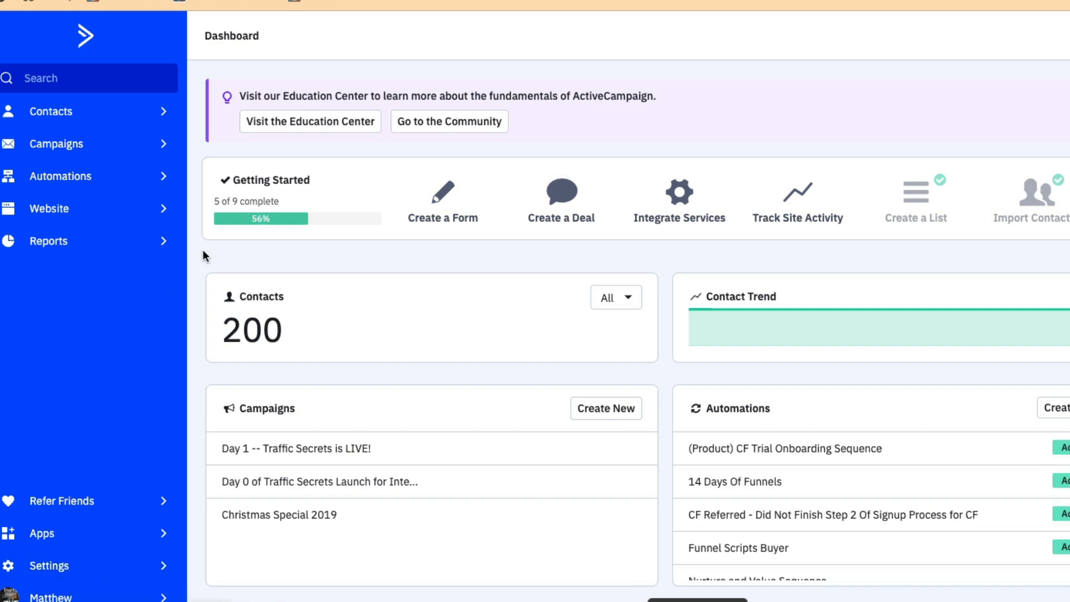
Open ActiveCampaign Settings > Developer to view the API Access URL and Key
click(88, 569)
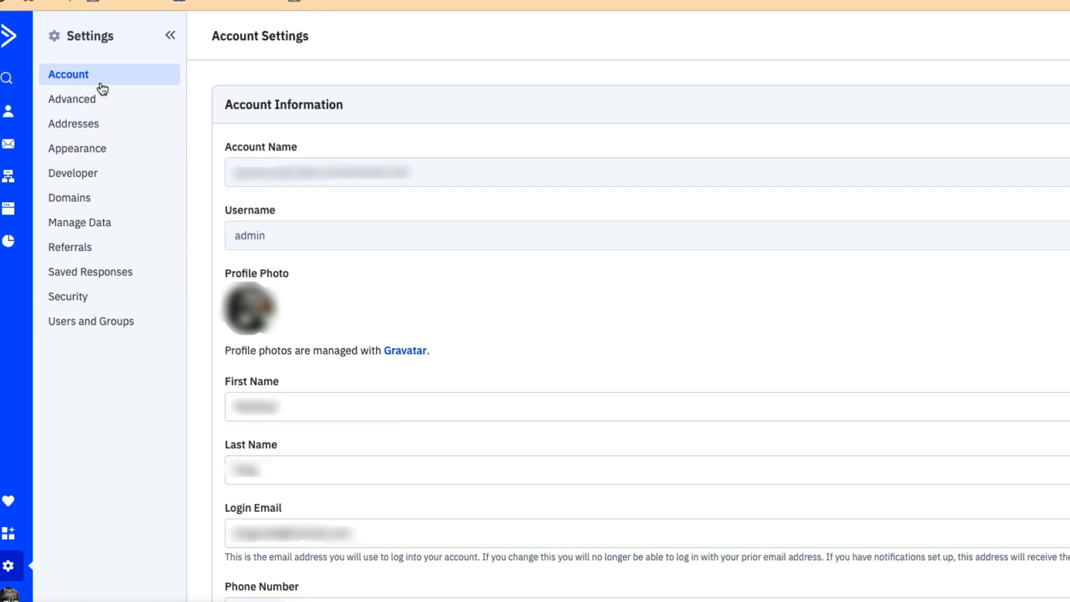
click(111, 183)
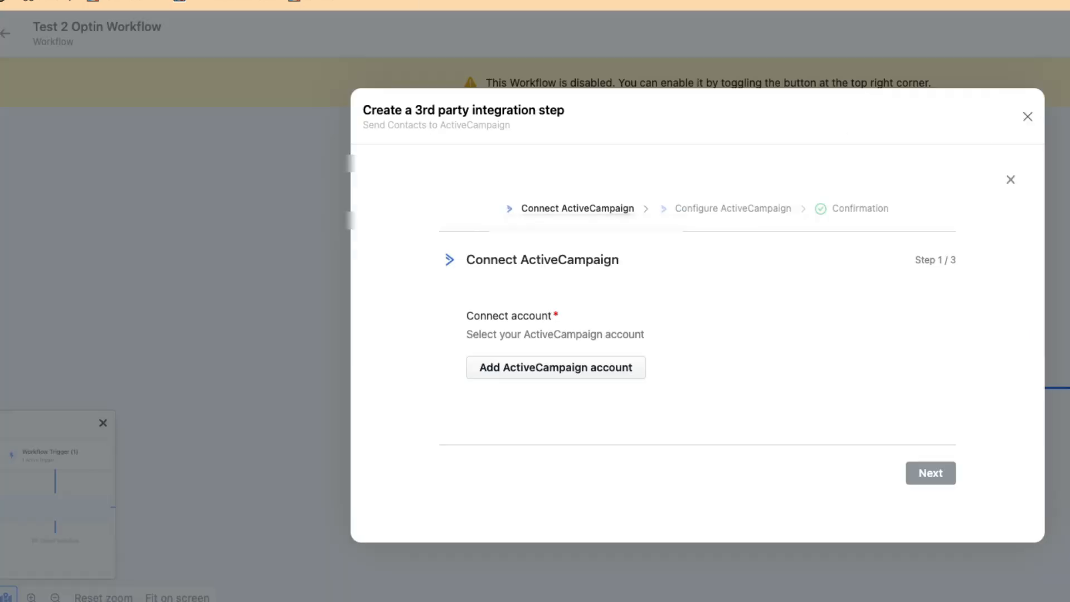
Paste the ActiveCampaign API URL and API key into the Add ActiveCampaign account form and submit with Proceed
click(570, 372)
click(630, 510)
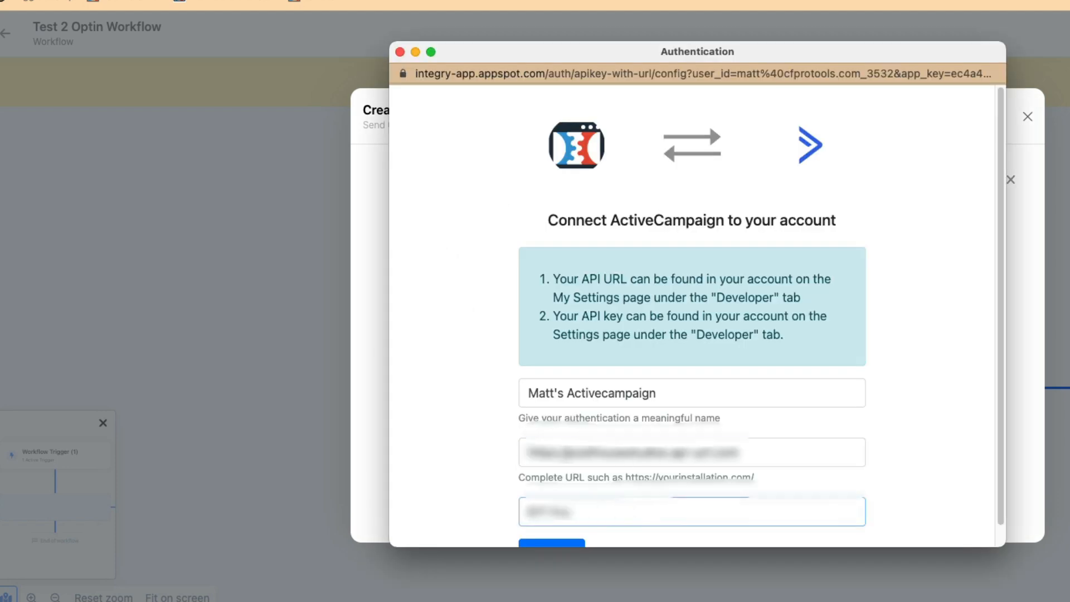
key(super+Tab)
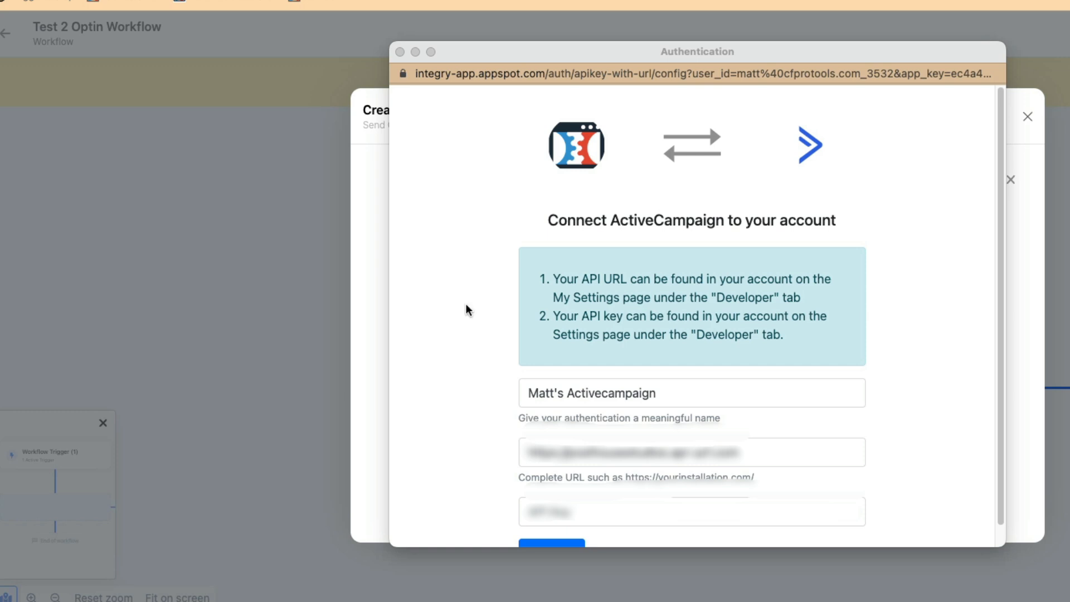
scroll(641, 474, down, 1)
click(634, 488)
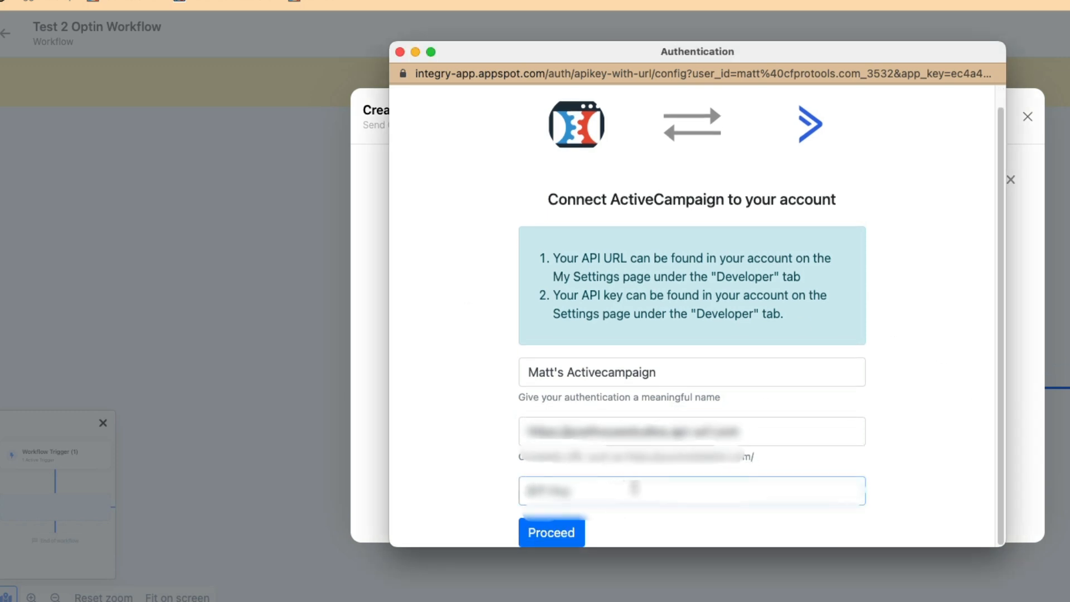
key(super+v)
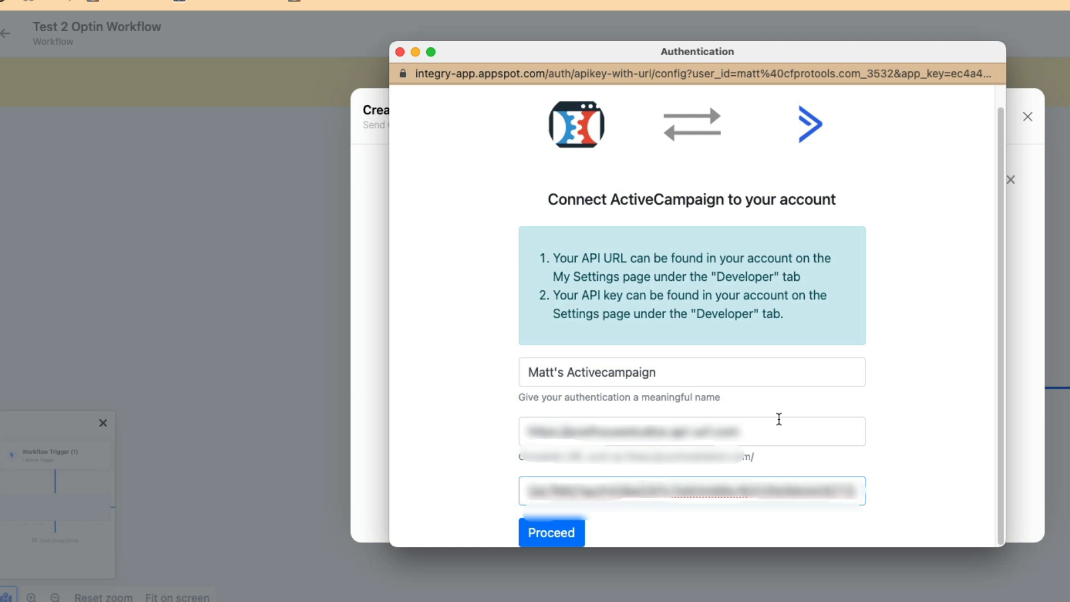
click(880, 455)
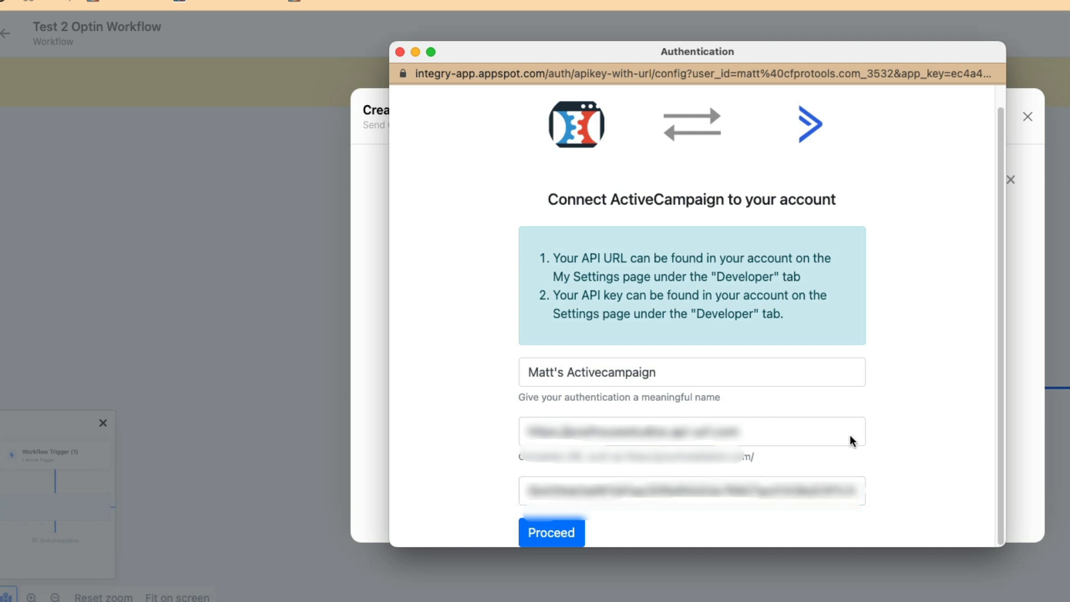
click(552, 533)
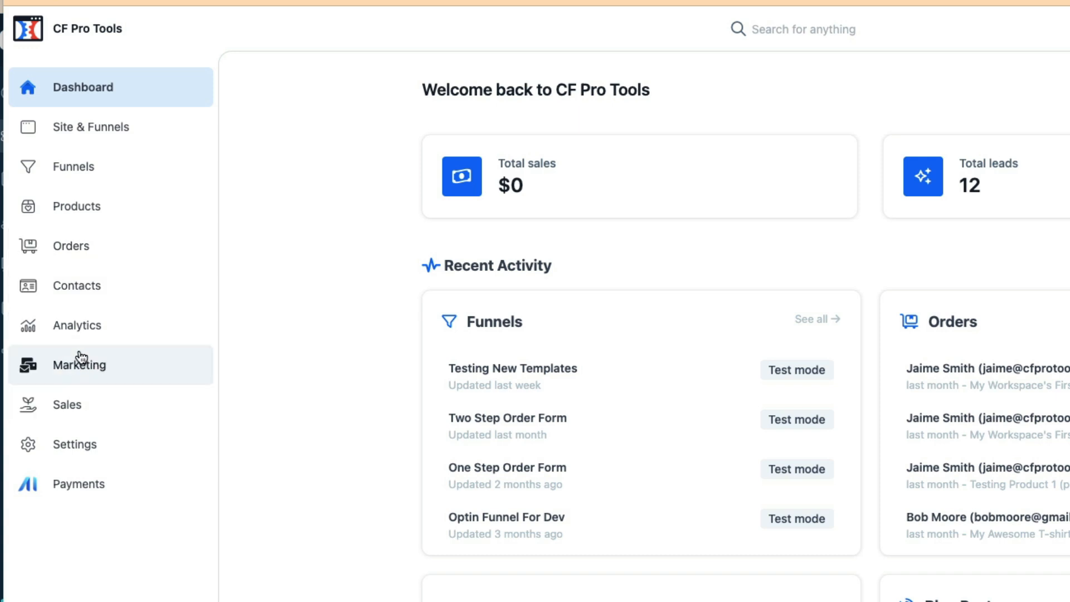
Check the connected apps under Settings > Integrations, then advance the workflow to Configure ActiveCampaign
click(89, 375)
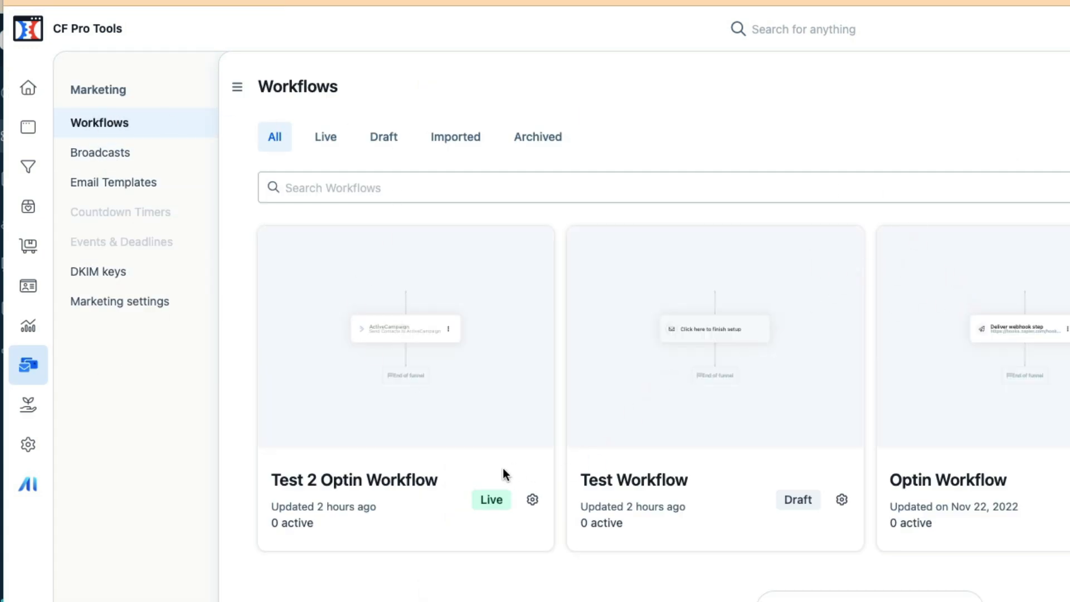
click(27, 447)
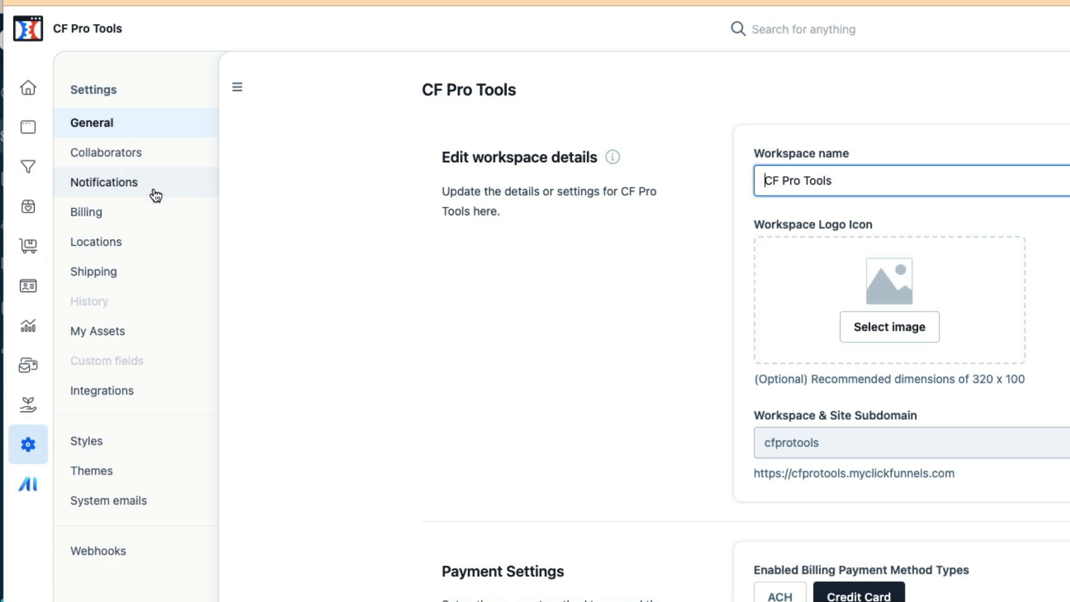
scroll(800, 224, down, 10)
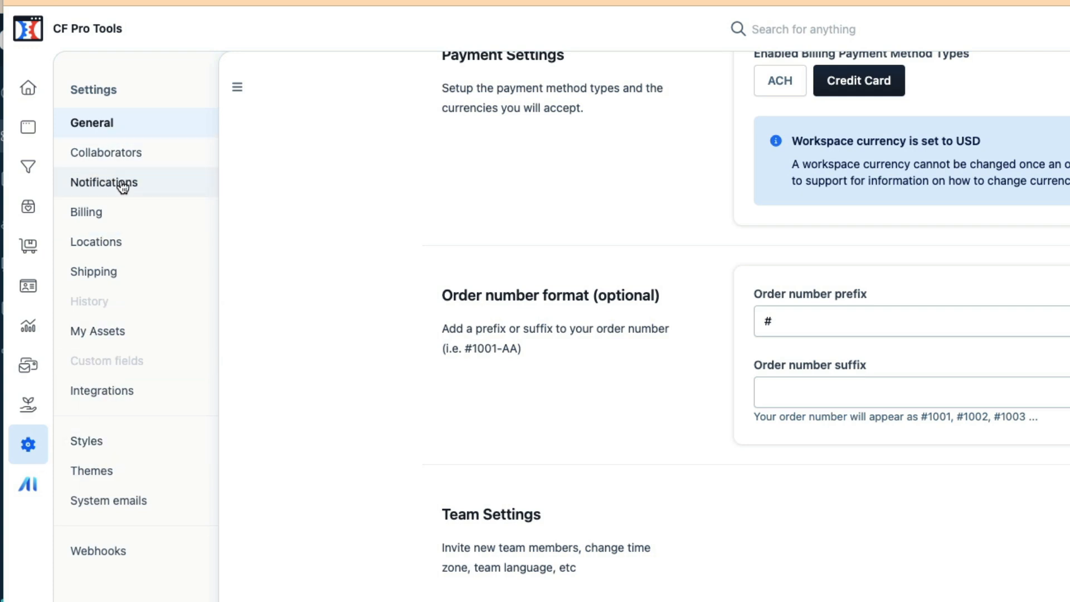
click(111, 397)
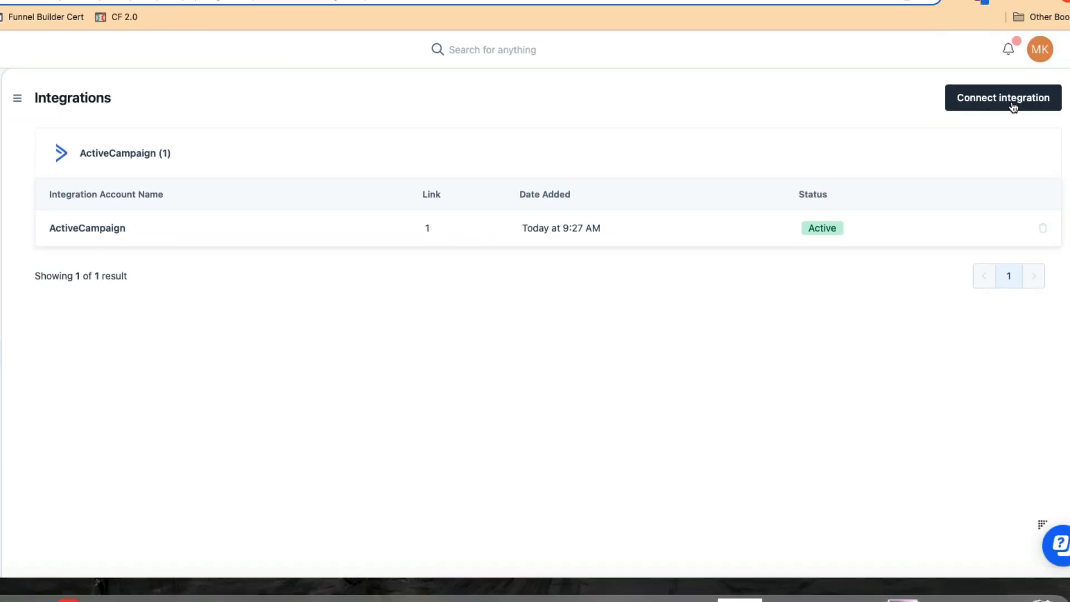
click(992, 100)
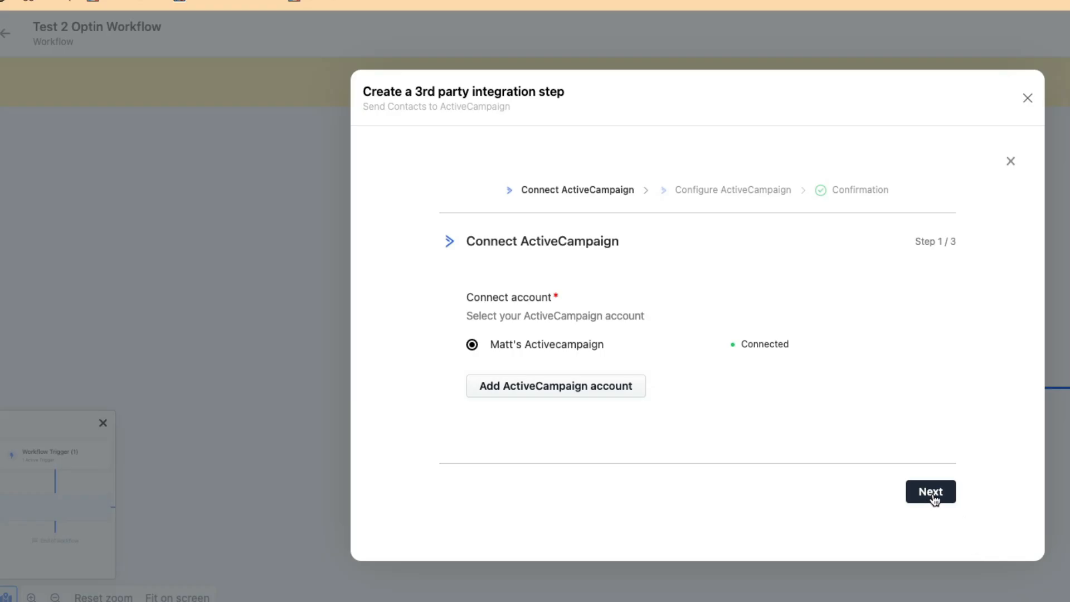
click(931, 492)
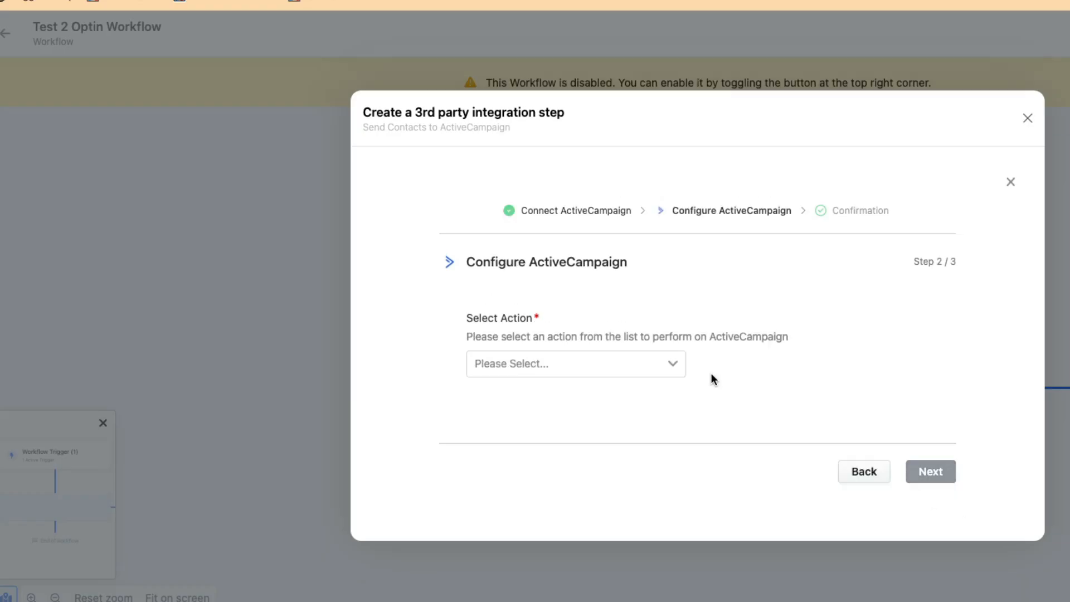
Set the ActiveCampaign action to Add to List with the House Broadcast List (For CF Stuff)
click(566, 369)
scroll(557, 424, down, 1)
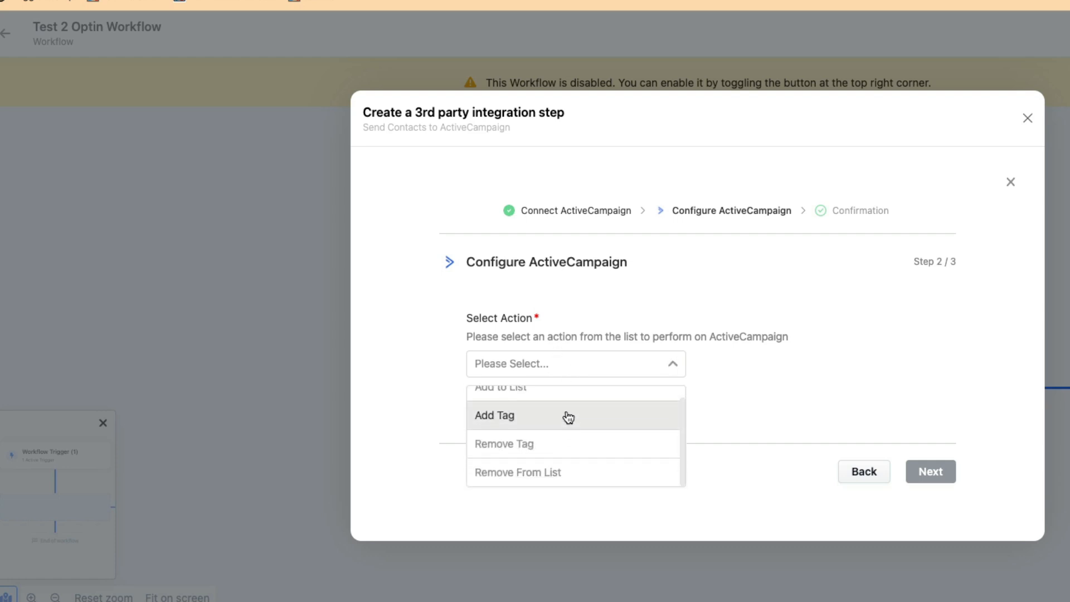
scroll(558, 426, up, 2)
click(549, 405)
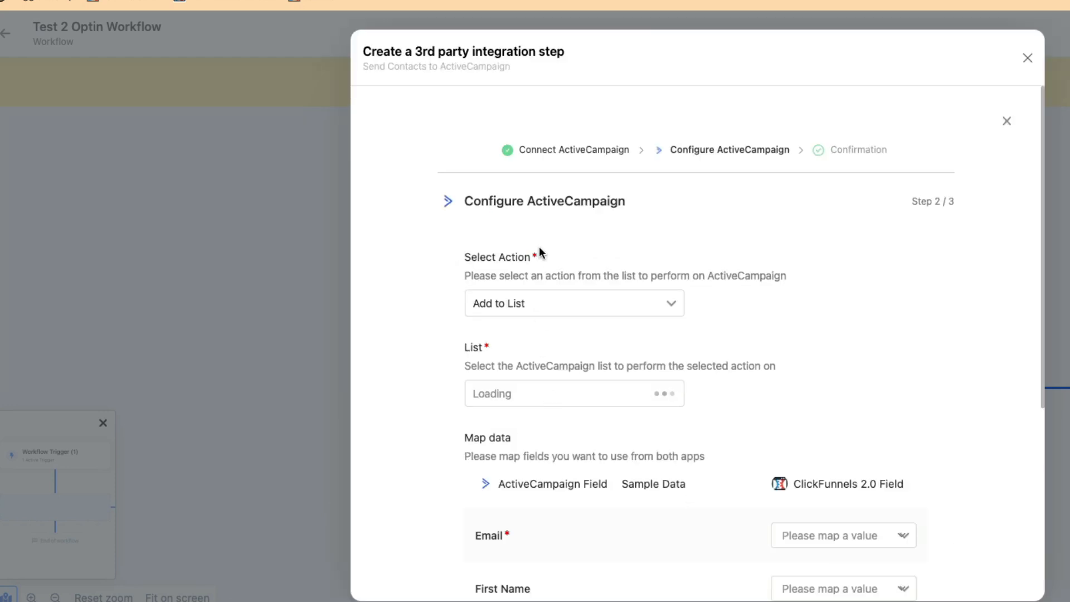
click(579, 397)
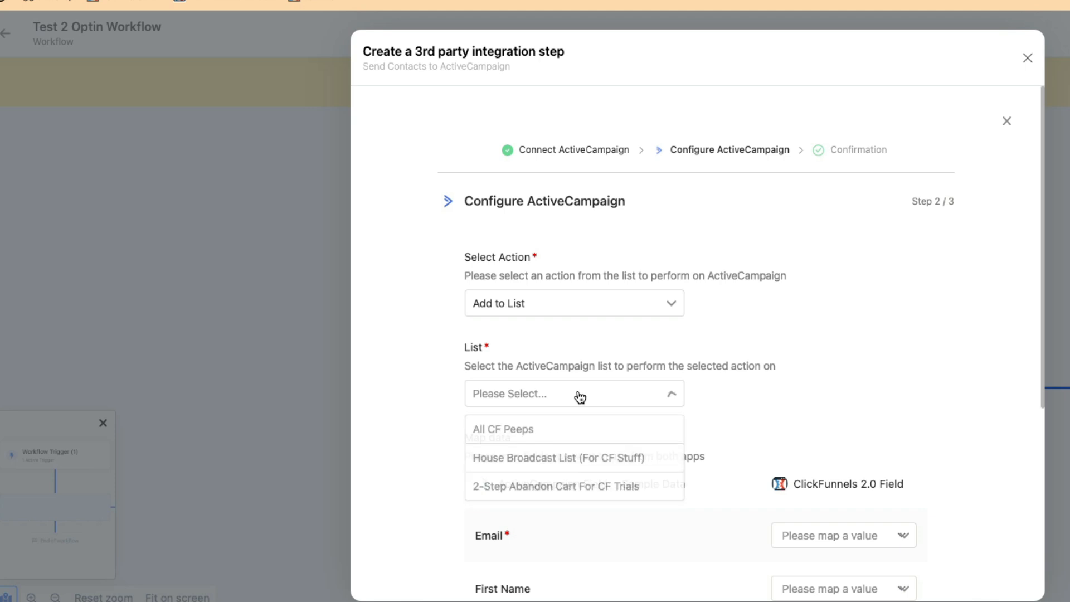
click(558, 457)
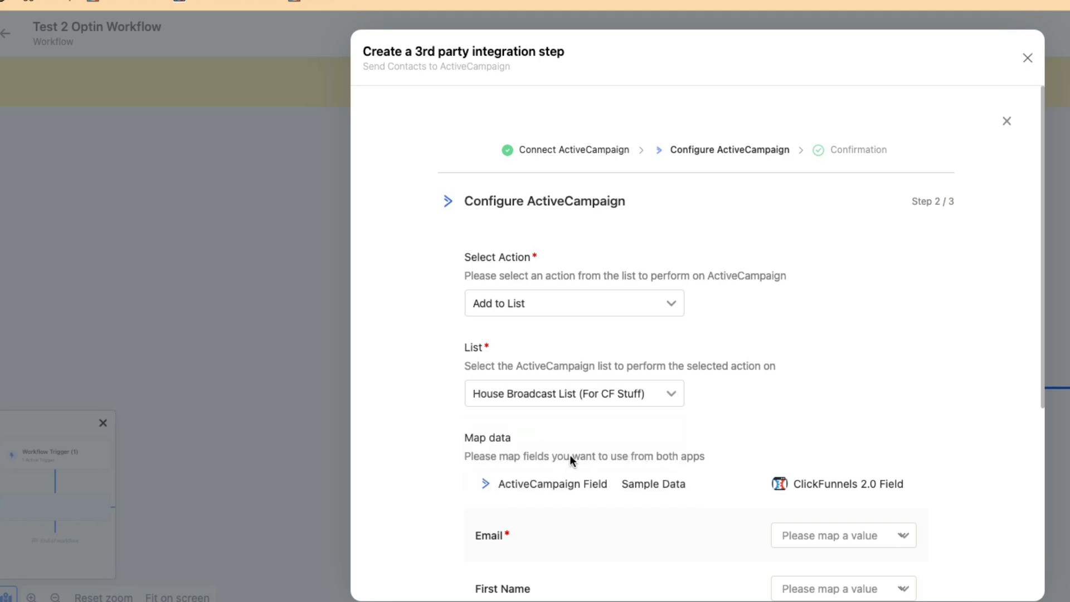
scroll(795, 341, down, 5)
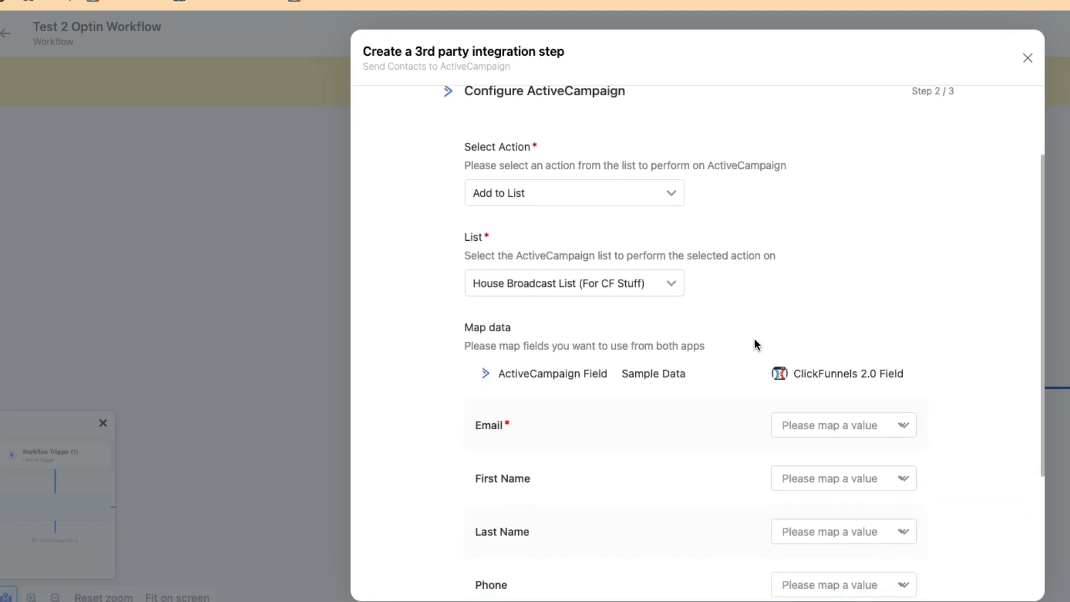
scroll(743, 359, down, 4)
scroll(743, 358, up, 3)
scroll(700, 332, down, 1)
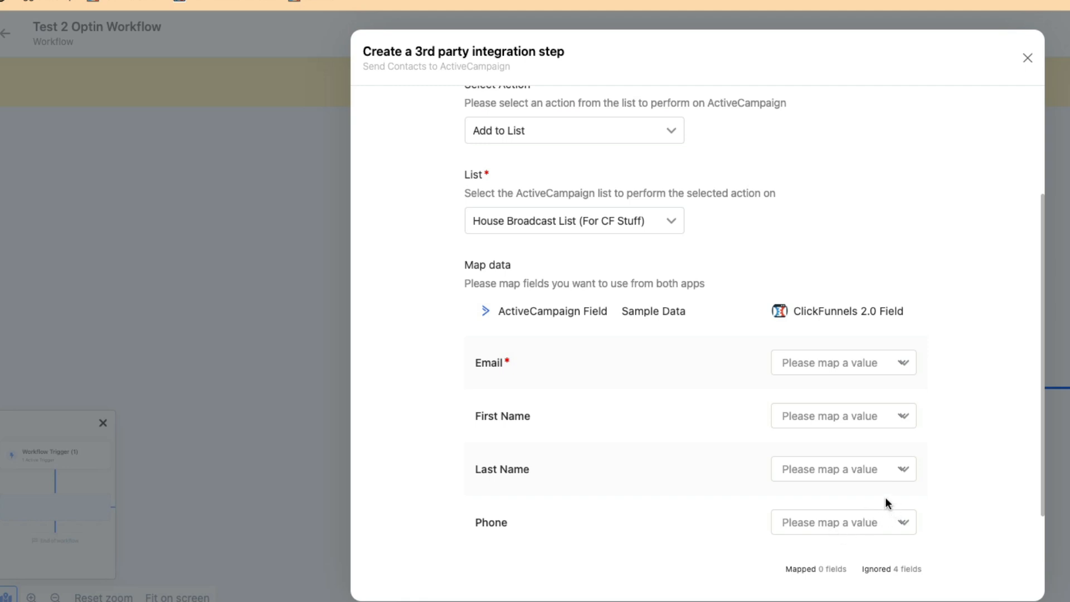
Map Email, First Name, Last Name and Phone to their matching ClickFunnels contact fields
click(894, 368)
click(852, 448)
click(829, 413)
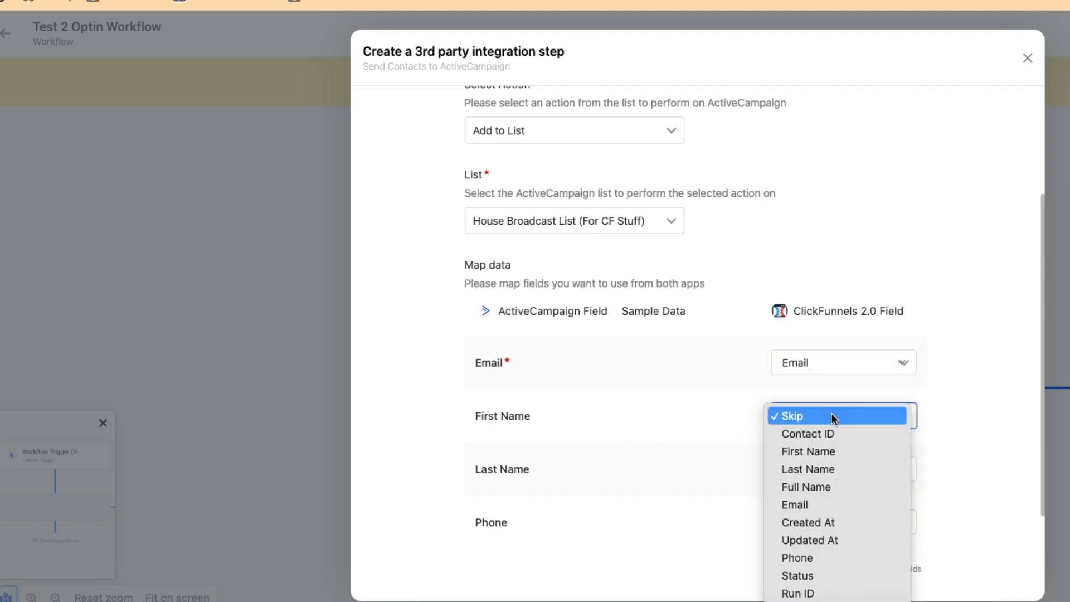
click(826, 449)
click(830, 469)
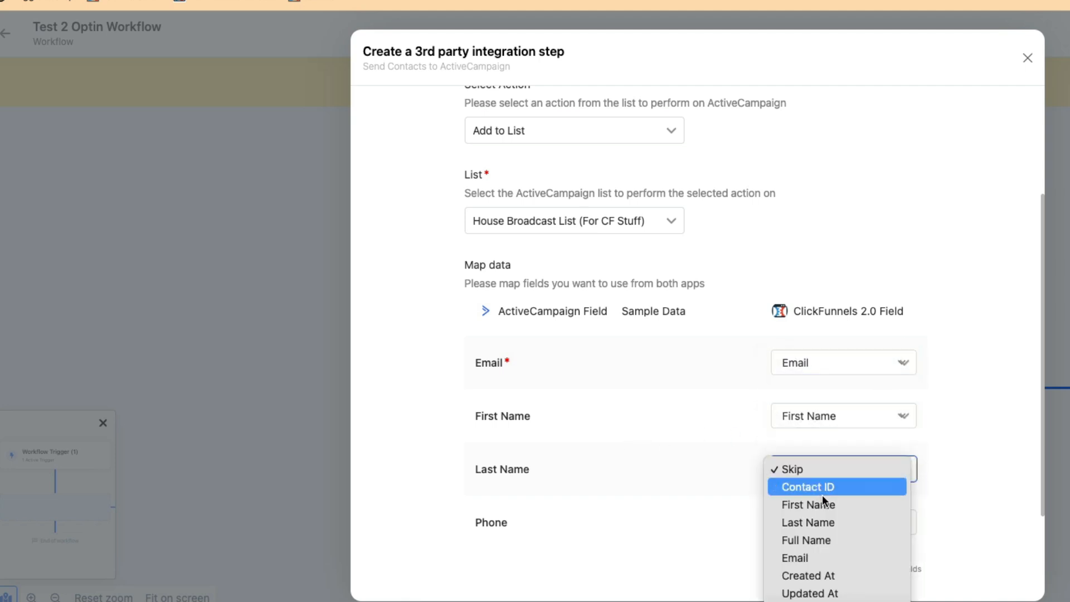
click(825, 521)
click(842, 518)
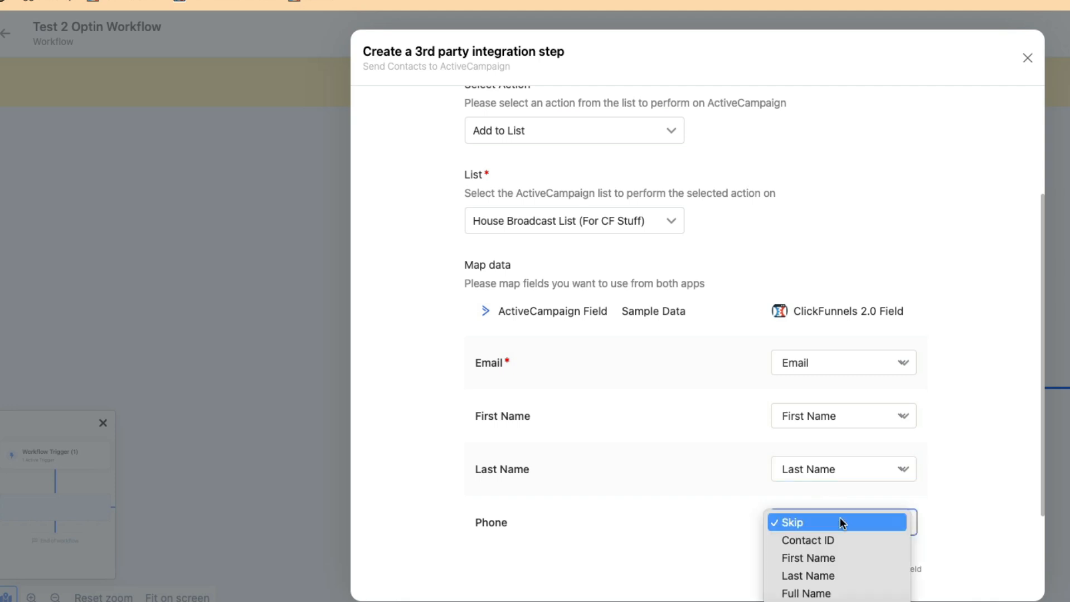
click(826, 586)
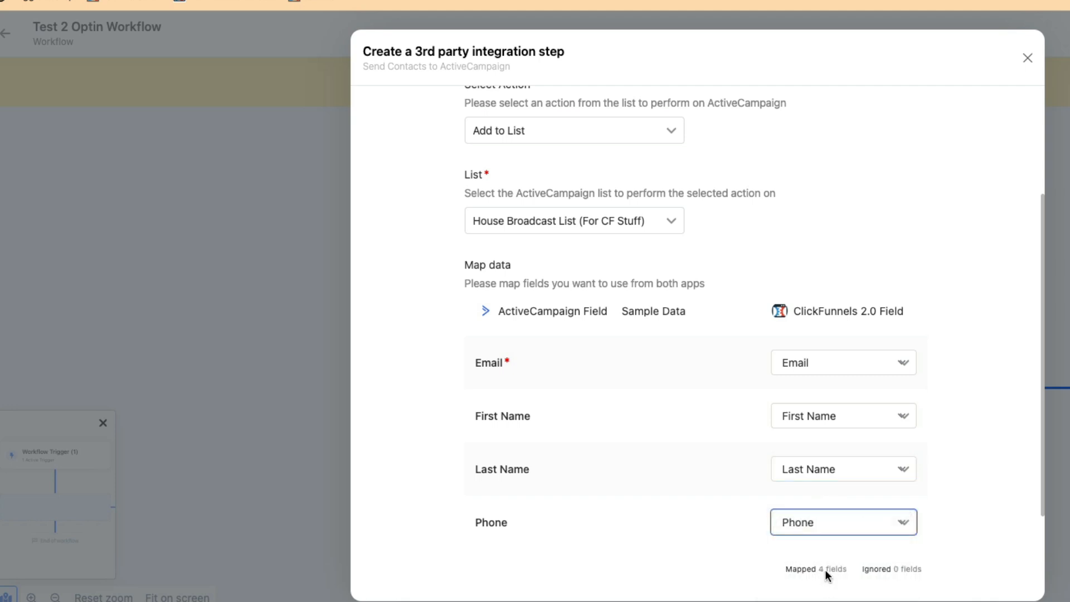
Set the Phone mapping back to Skip and advance to the Confirmation step
scroll(918, 475, down, 3)
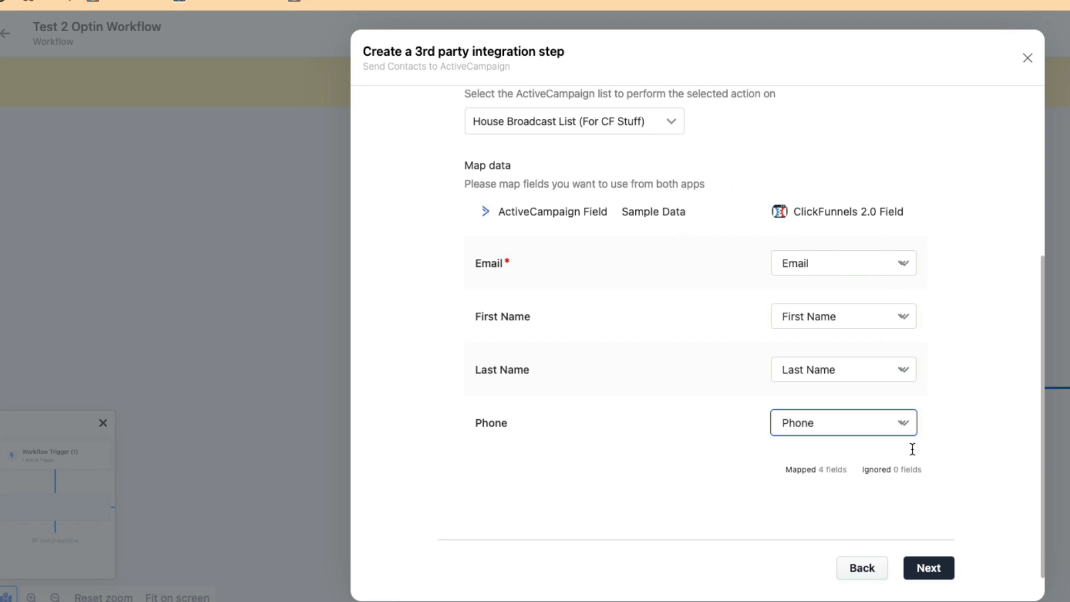
scroll(892, 424, up, 3)
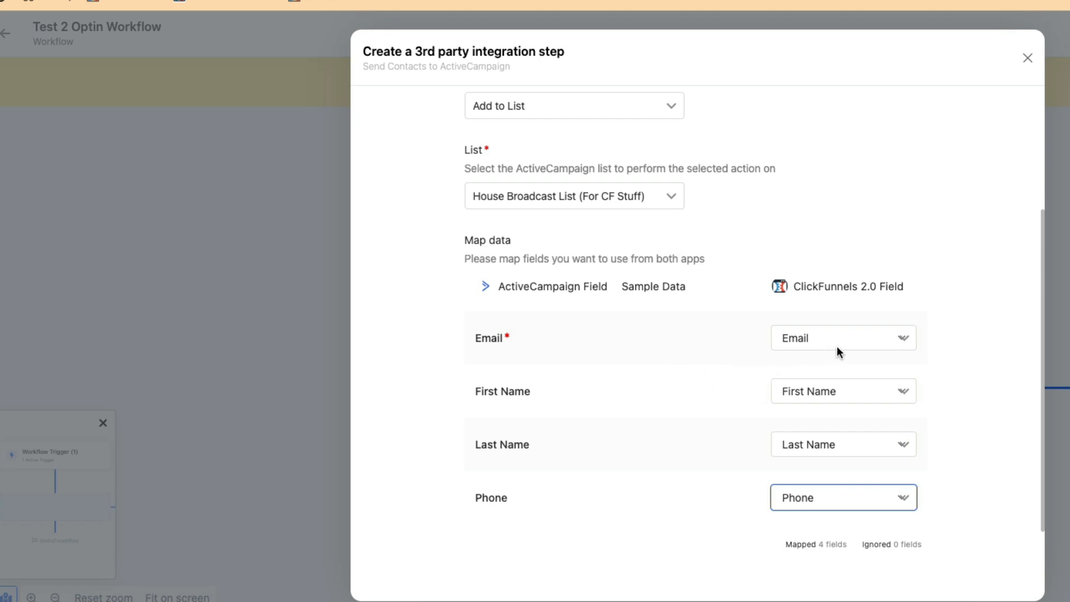
click(838, 497)
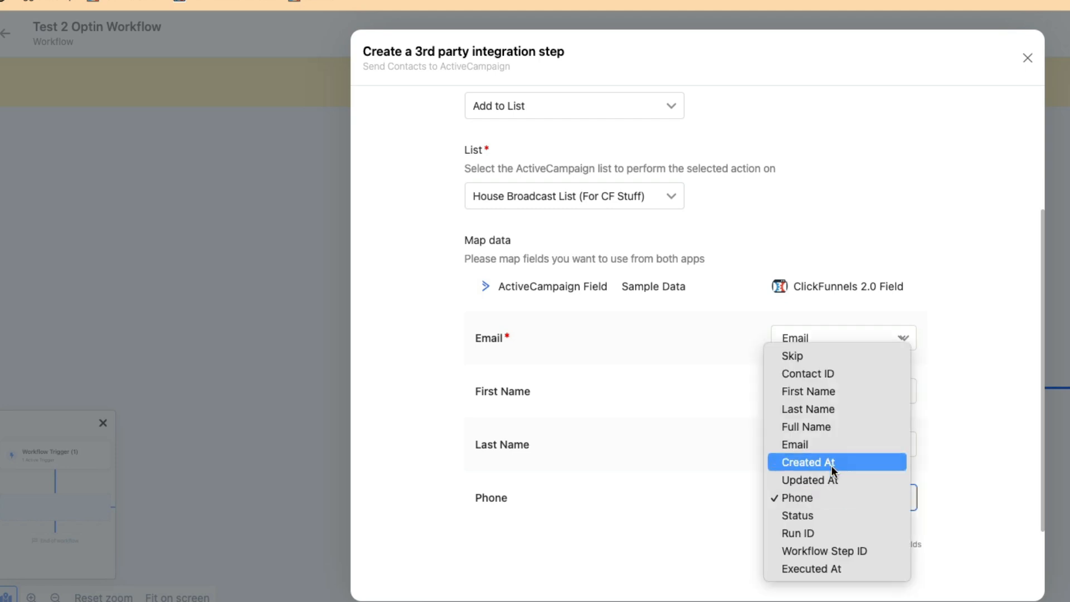
click(827, 358)
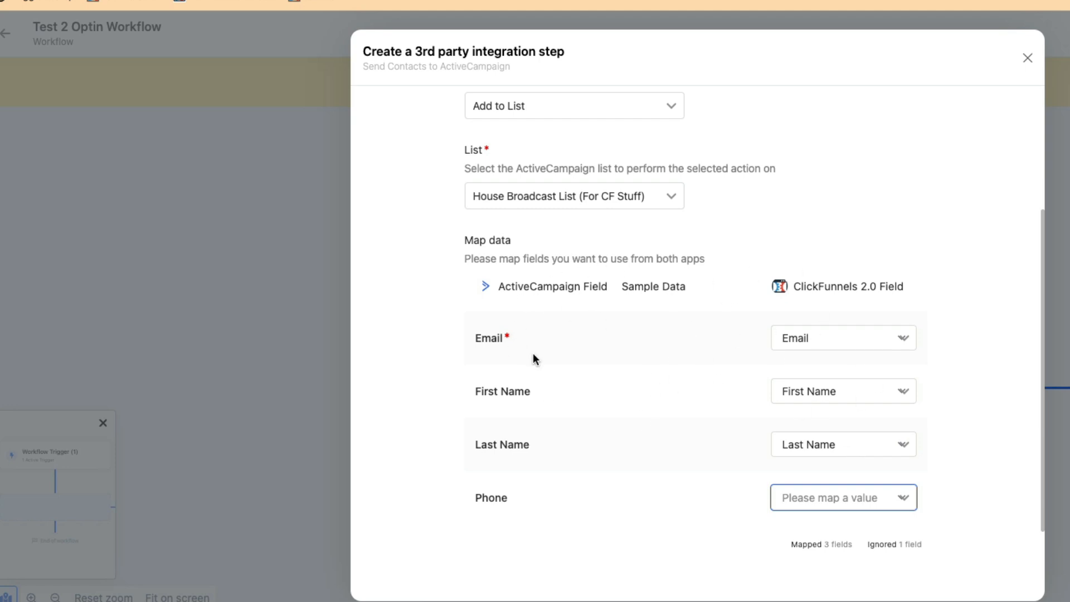
scroll(968, 437, down, 3)
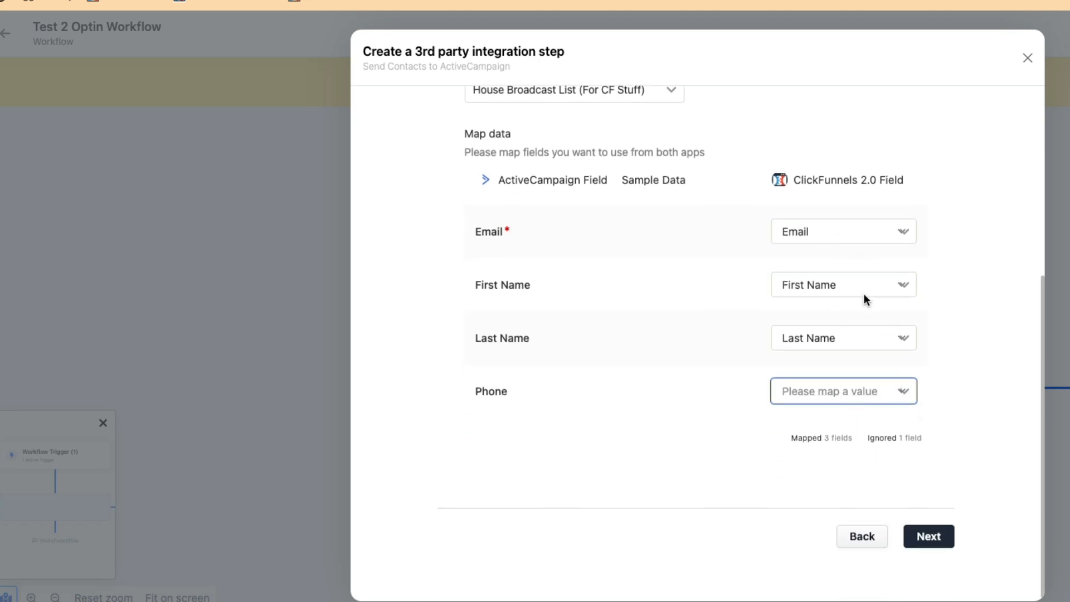
click(929, 539)
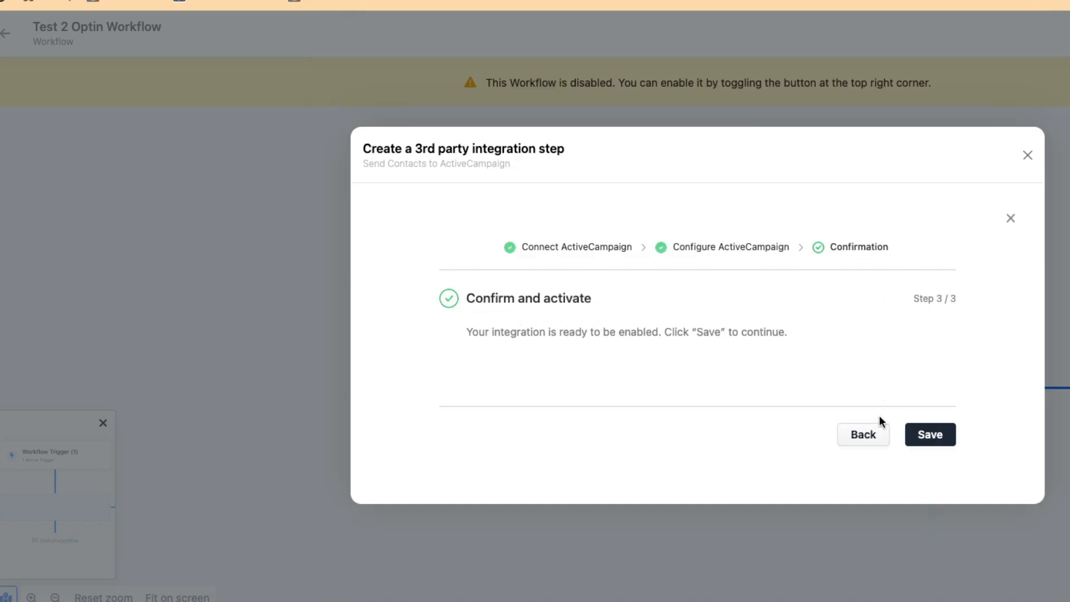
Save the Send Contacts to ActiveCampaign step and switch the workflow Status to enabled
click(937, 440)
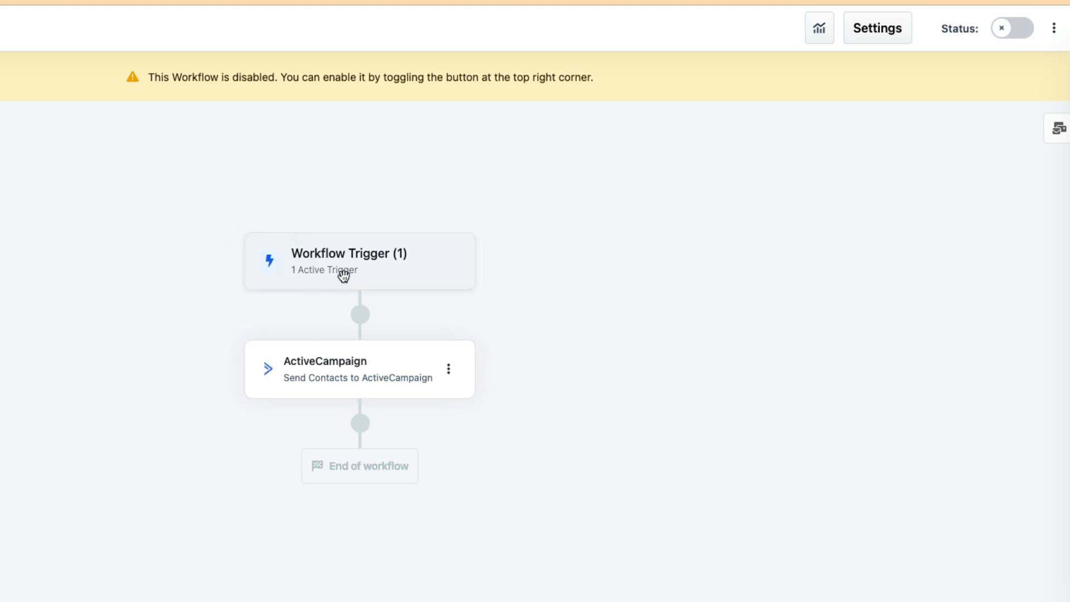
mouse_move(327, 373)
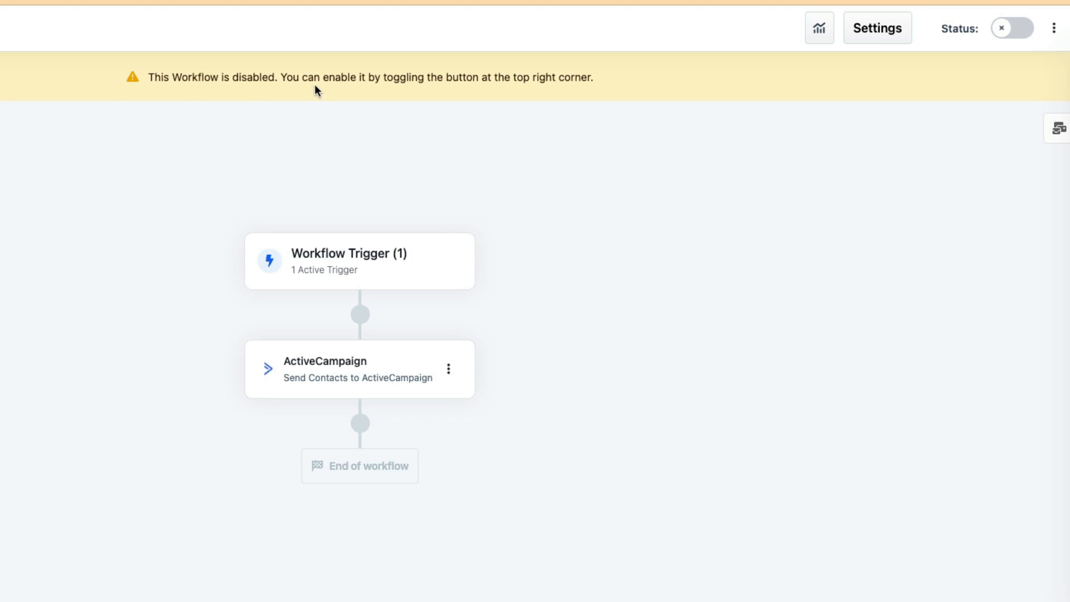
click(1000, 29)
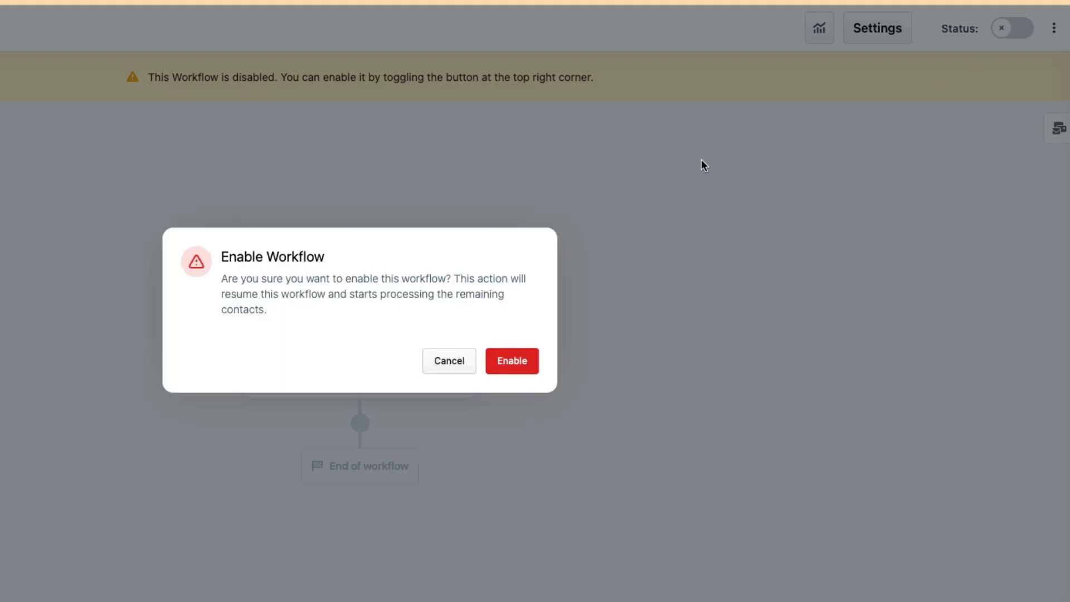
click(517, 361)
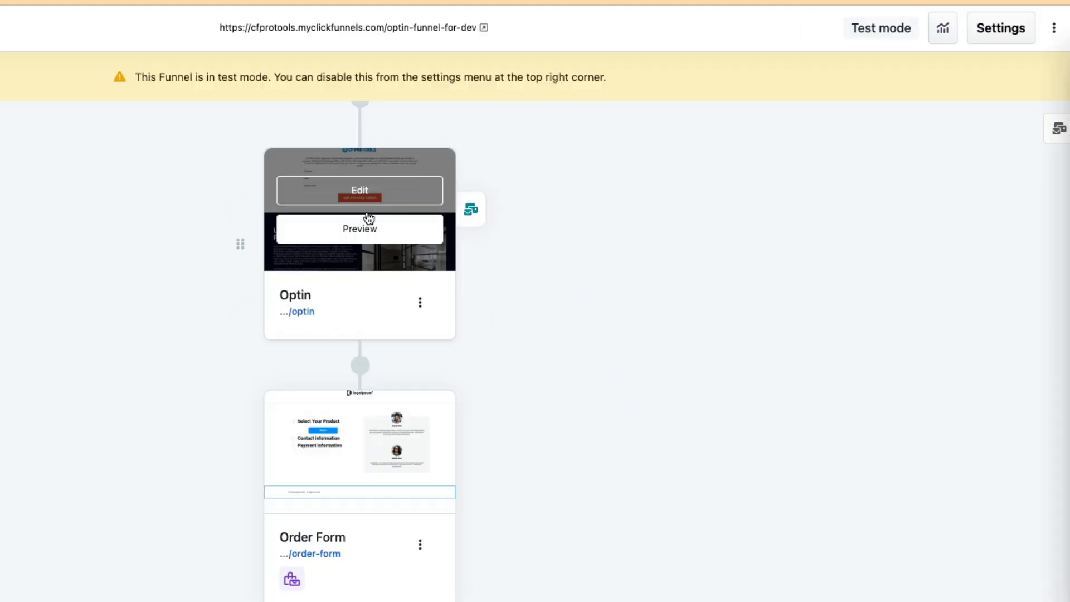
Preview the Optin page, enter a test contact's full name and e-mail, and submit GET STARTED TODAY
click(372, 237)
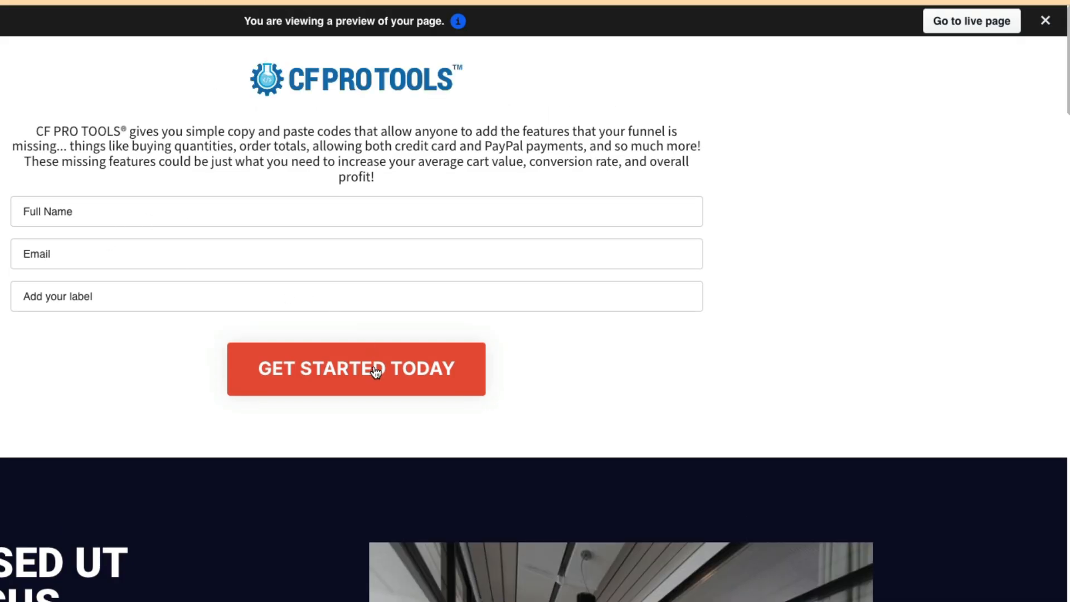
click(165, 204)
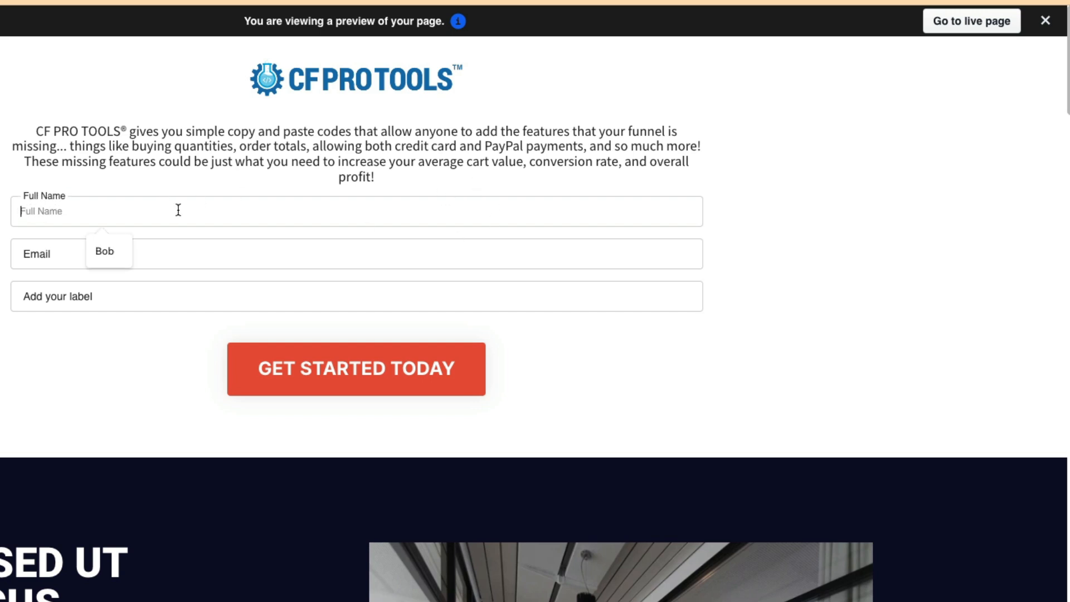
text(Bobby Something)
click(52, 239)
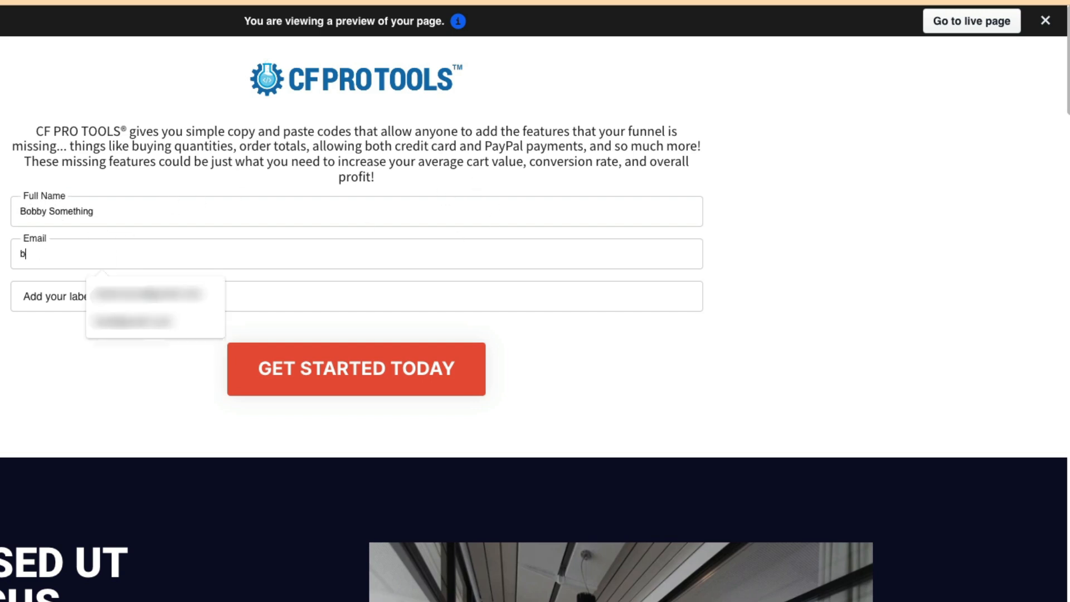
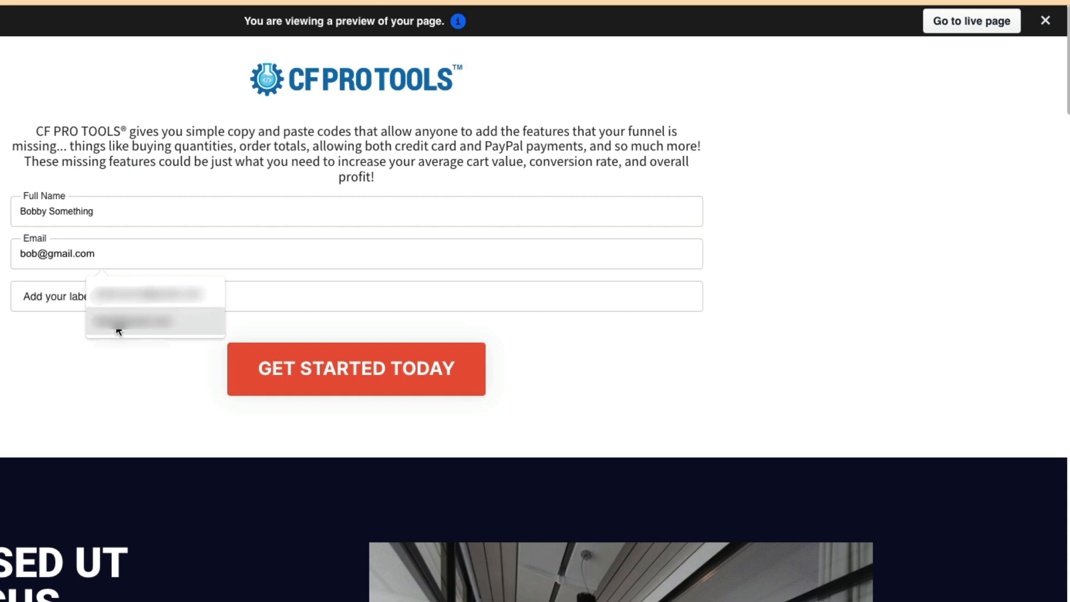
click(115, 326)
click(113, 298)
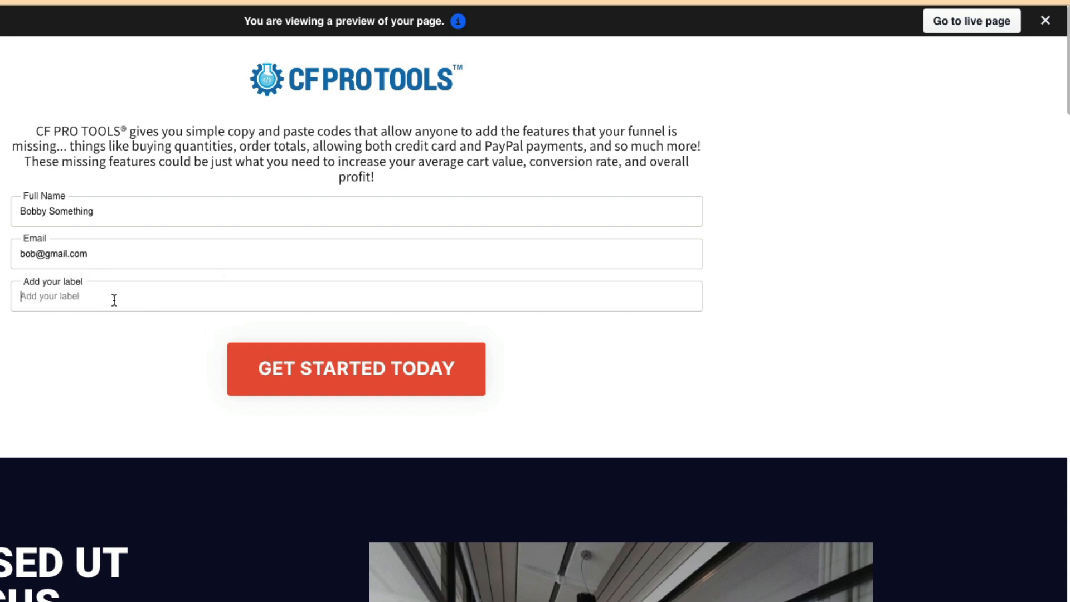
click(85, 352)
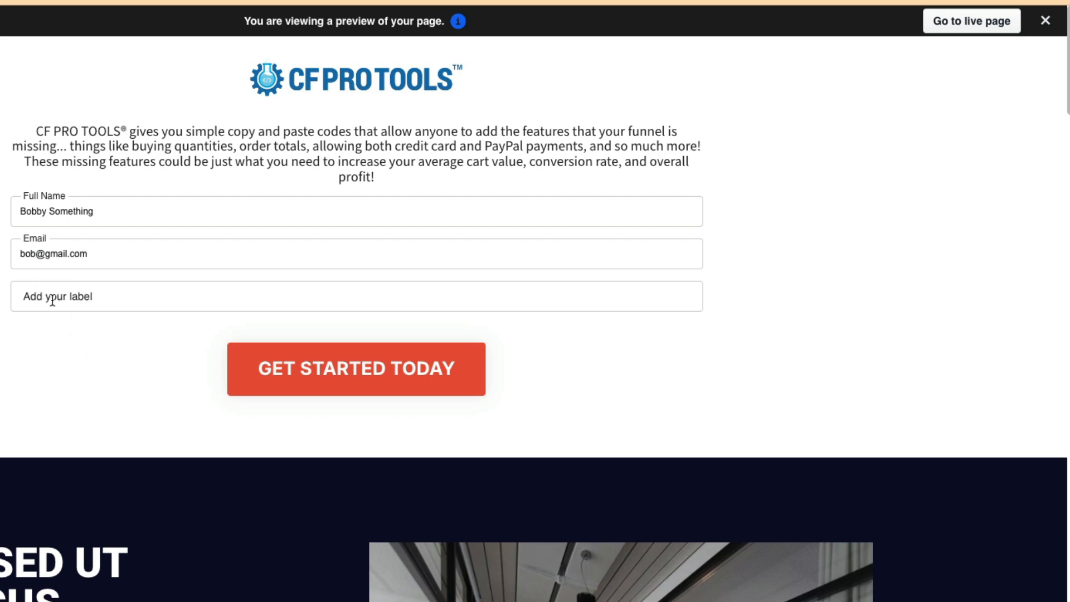
click(352, 379)
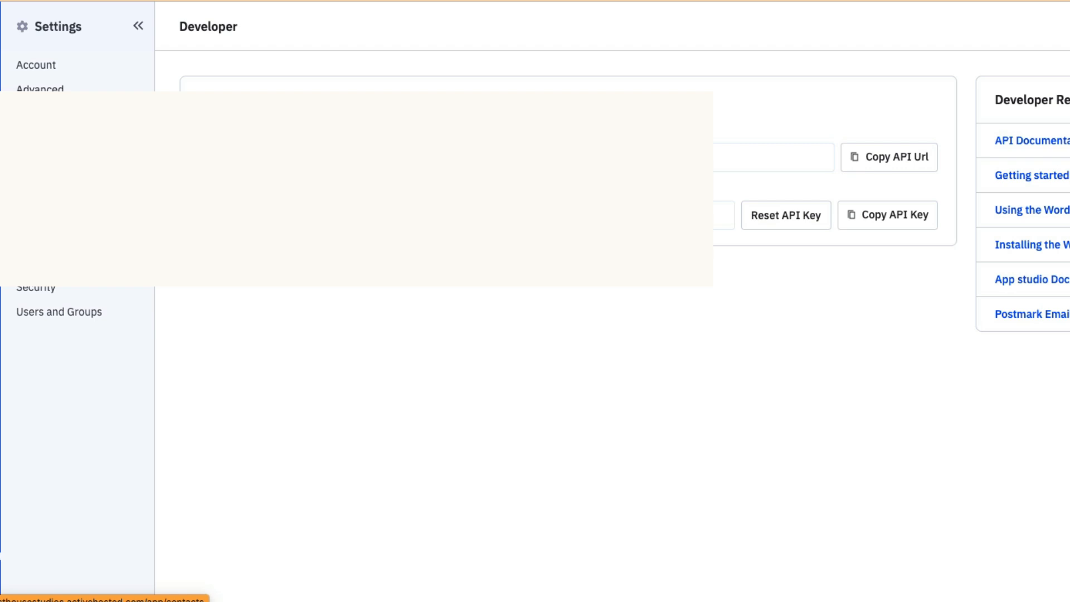
Go to the Contacts page in ActiveCampaign
click(1, 102)
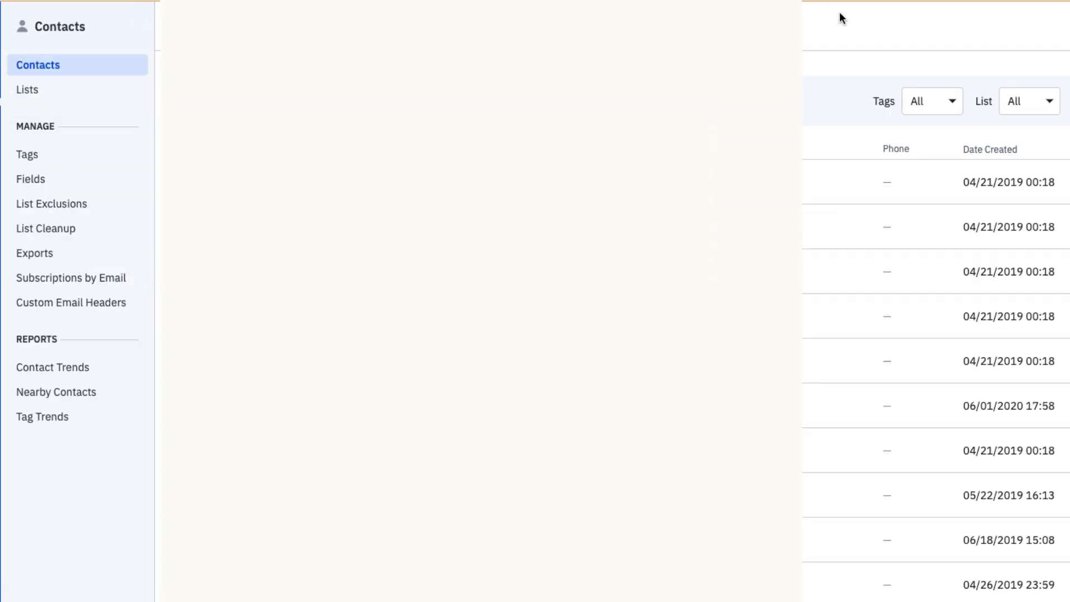